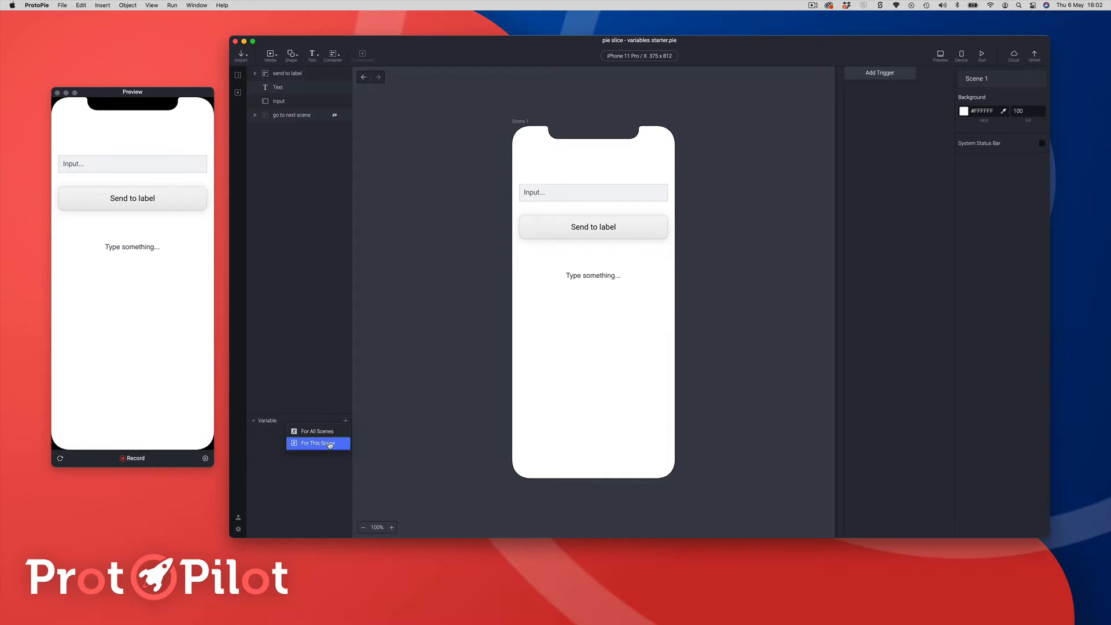
Create a variable for this scene only, name it myLocalVariable and set its type to Text
{"action": "left_click", "coordinate": [330, 443]}
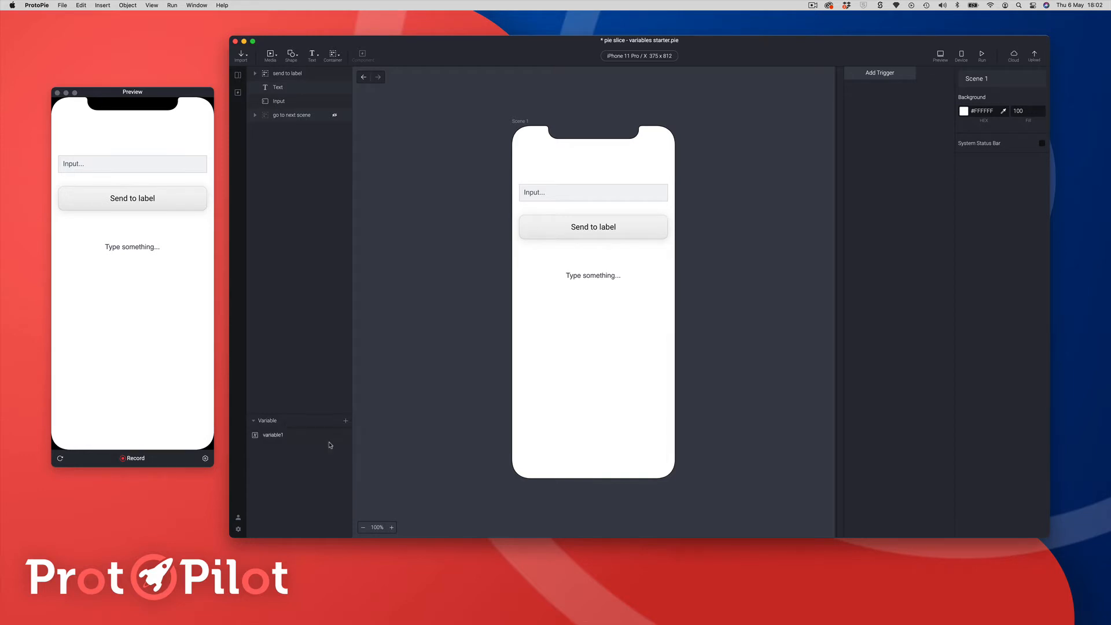
{"action": "double_click", "coordinate": [274, 435]}
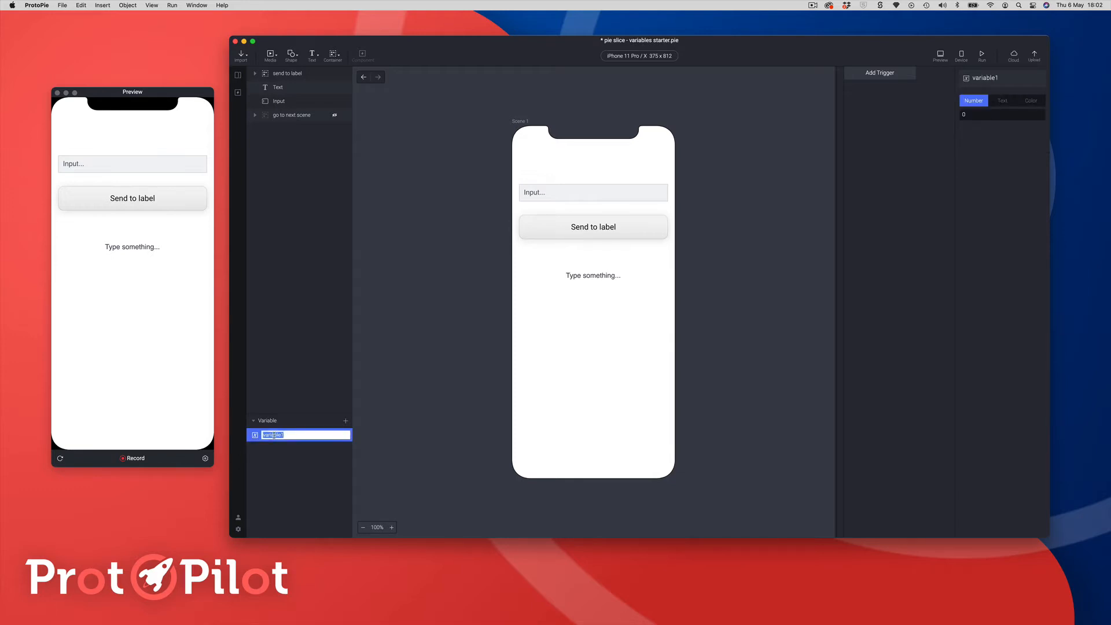
{"action": "type", "text": "myLocalVariable"}
{"action": "key", "text": "Return"}
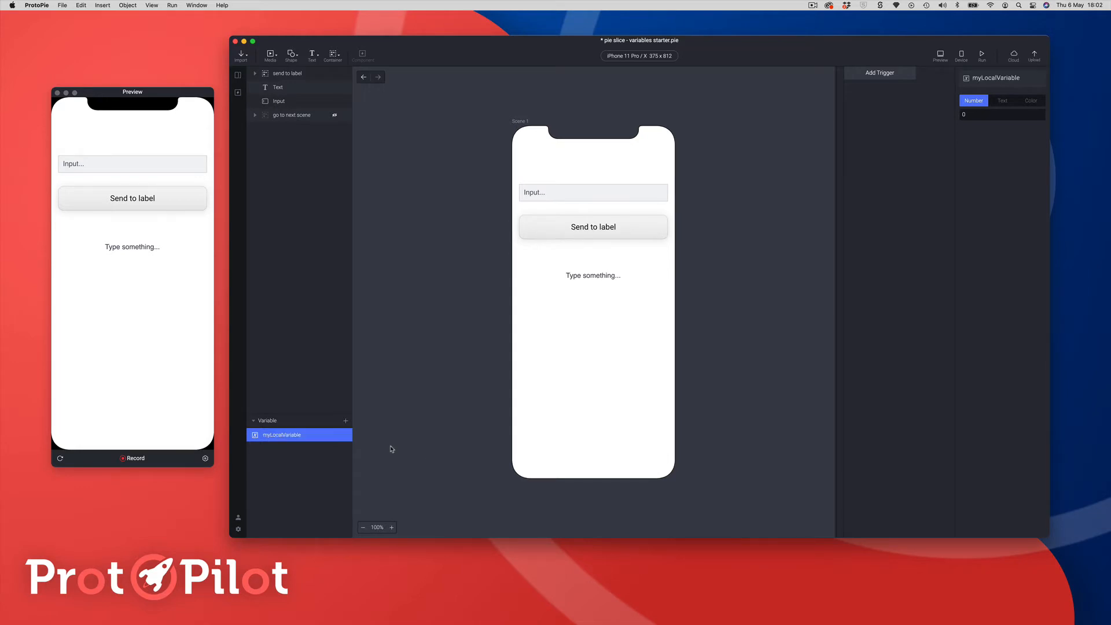
{"action": "left_click", "coordinate": [1006, 101]}
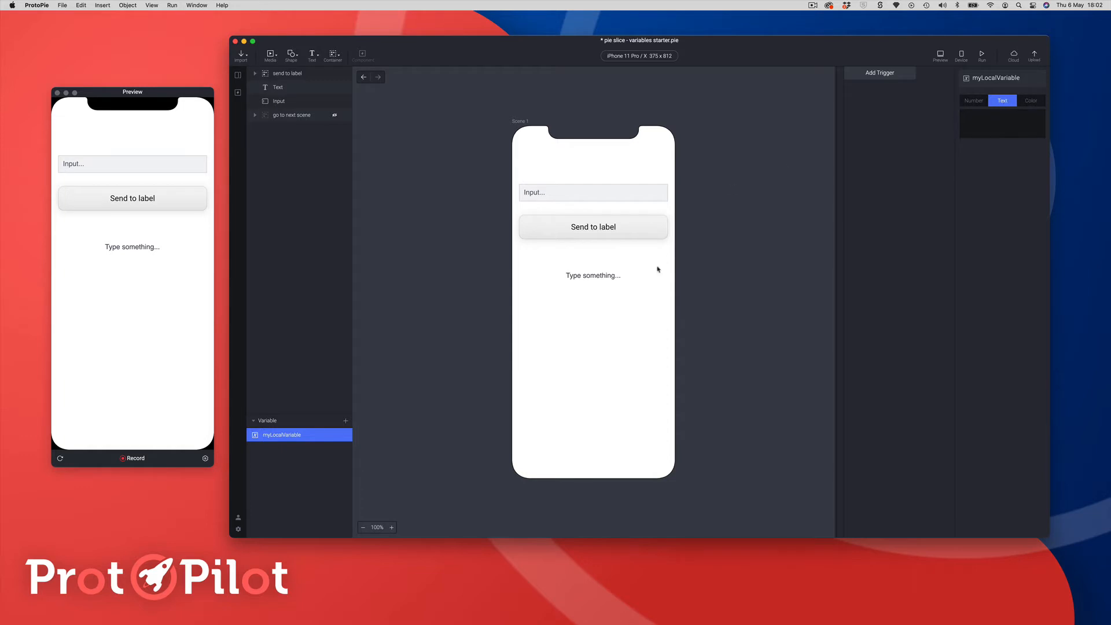
Create a variable for all scenes, name it myGlobalVariable and set its type to Text
{"action": "left_click", "coordinate": [345, 421]}
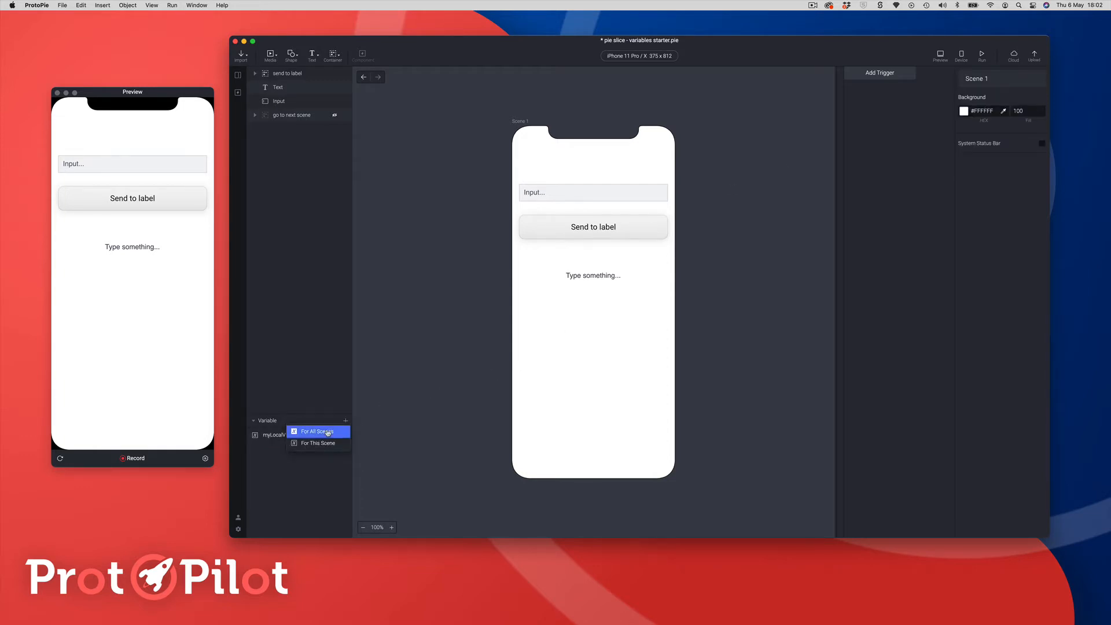
{"action": "left_click", "coordinate": [328, 432]}
{"action": "double_click", "coordinate": [271, 434]}
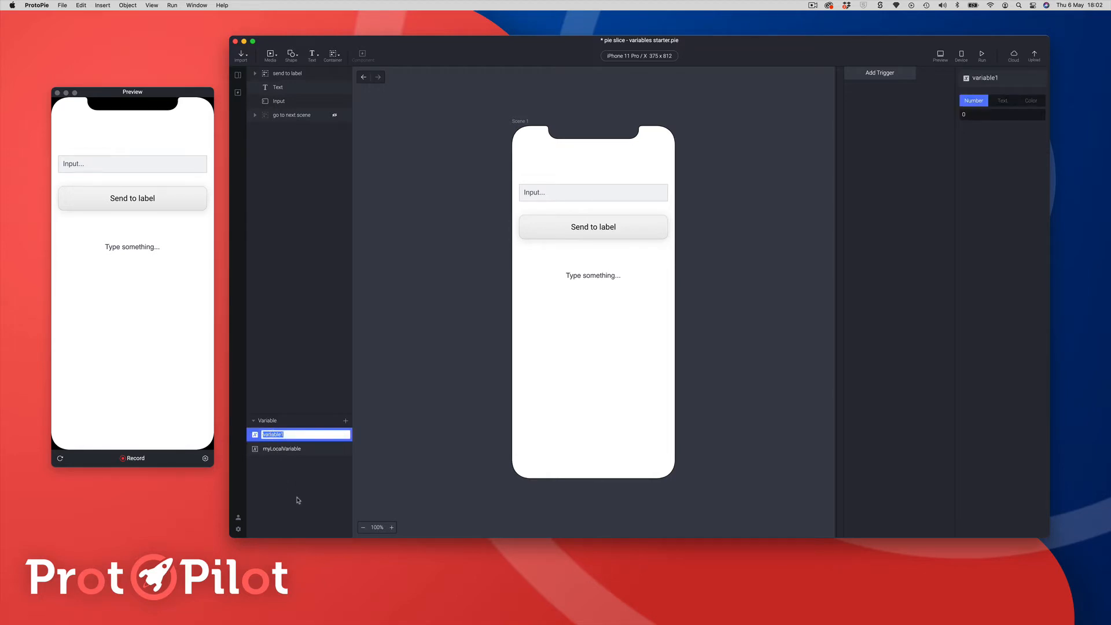
{"action": "type", "text": "myGlobalVariab"}
{"action": "key", "text": "Return"}
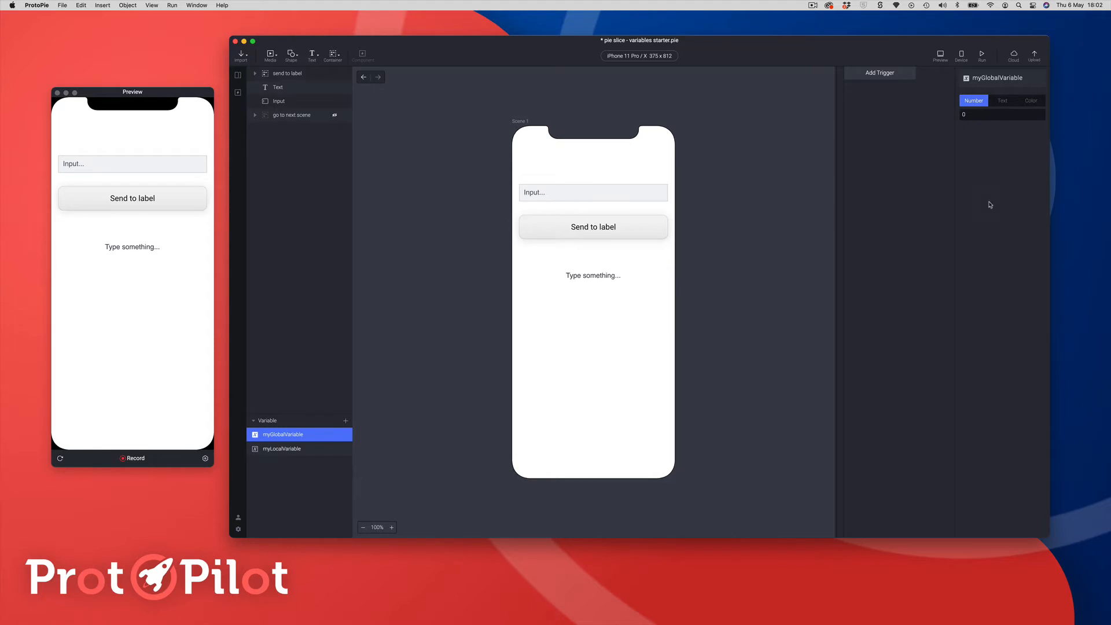
{"action": "left_click", "coordinate": [1004, 102]}
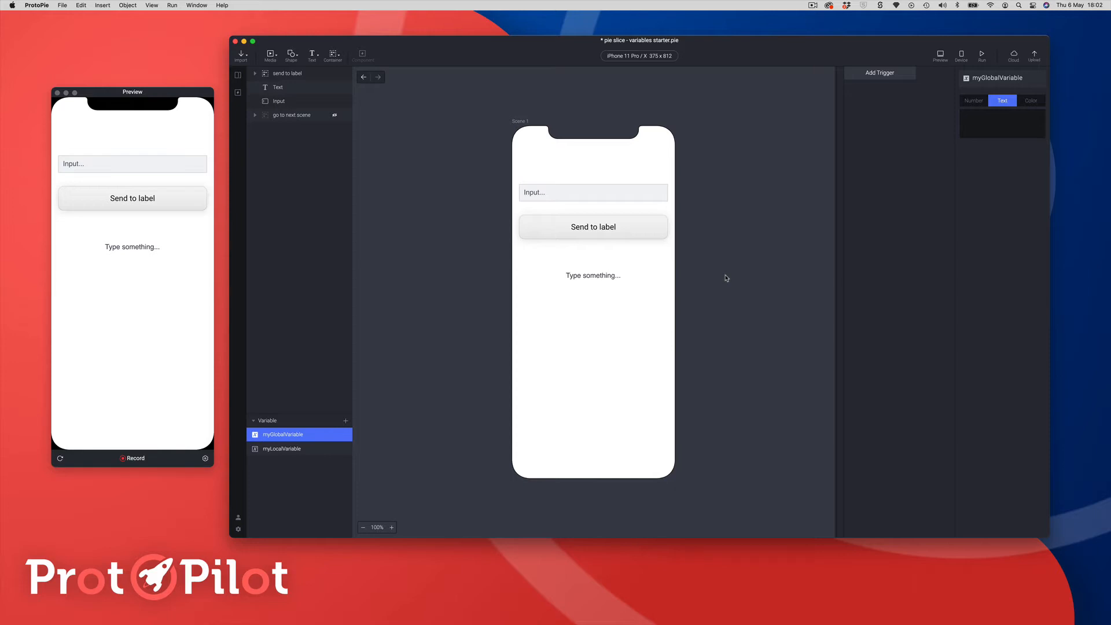
Check which variables are available in Scene 2, and return to Scene 1
{"action": "left_click", "coordinate": [238, 76]}
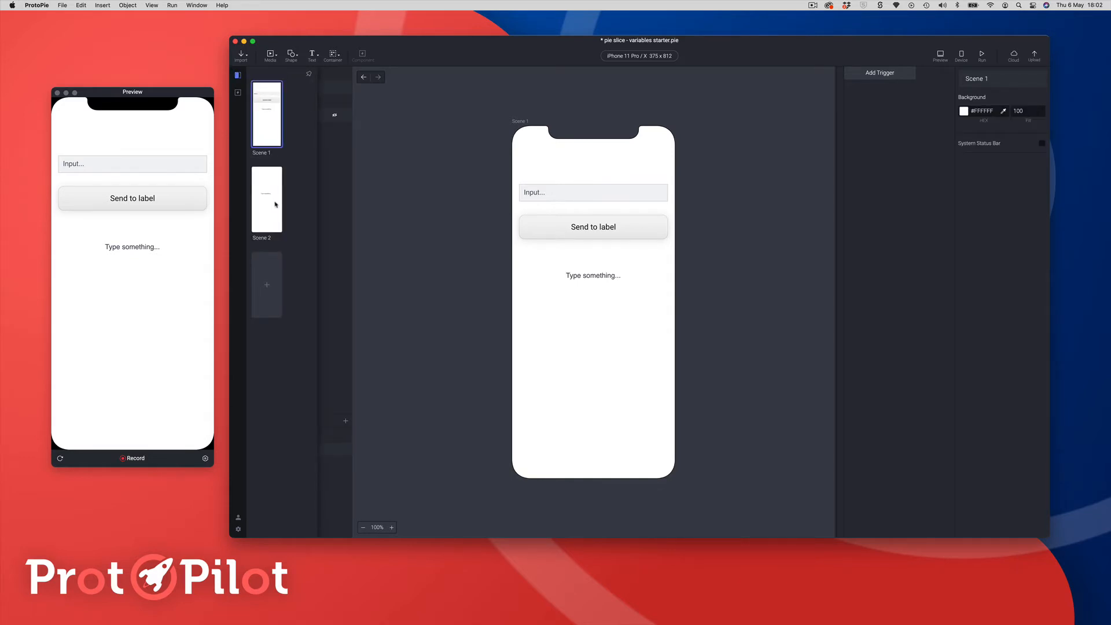
{"action": "double_click", "coordinate": [260, 206]}
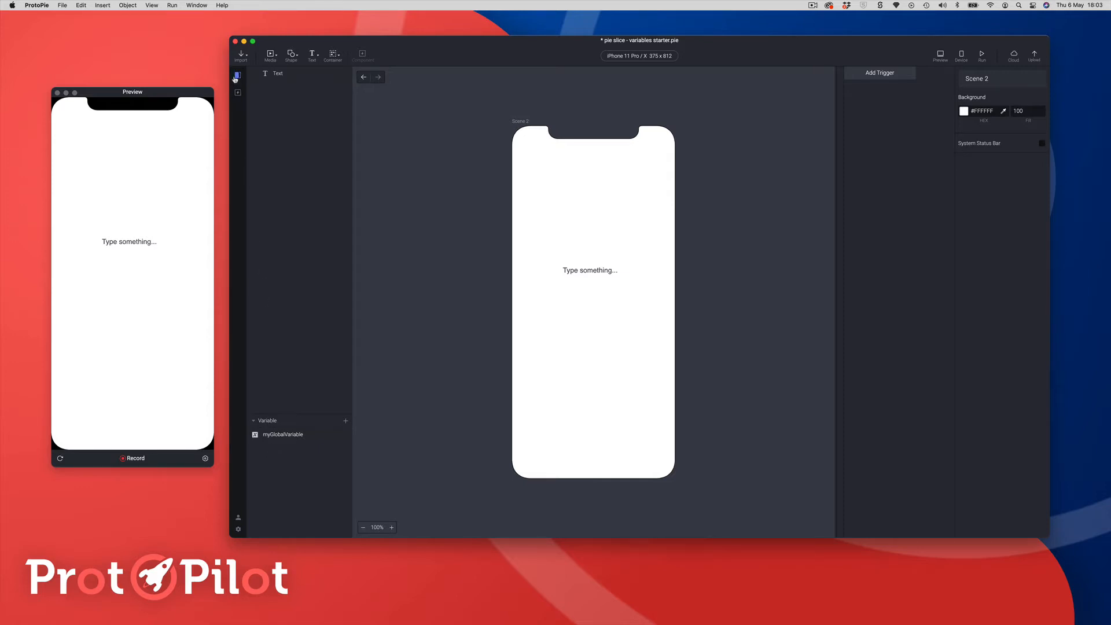
{"action": "mouse_move", "coordinate": [235, 80]}
{"action": "left_click", "coordinate": [257, 133]}
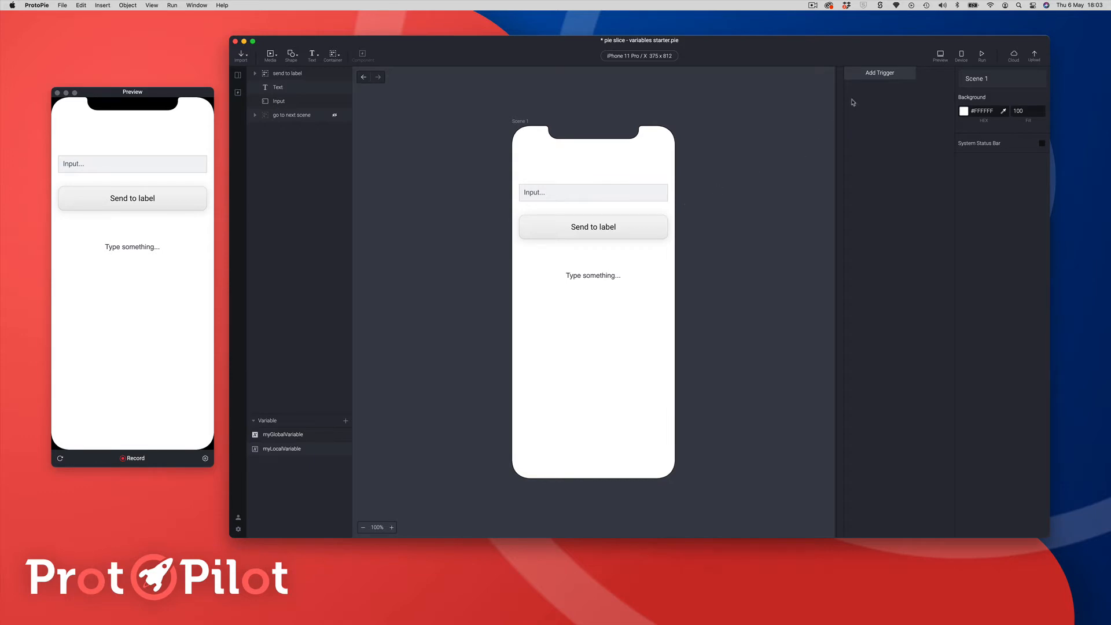
Add a Detect trigger that monitors the Text property of the Input layer
{"action": "left_click", "coordinate": [866, 76]}
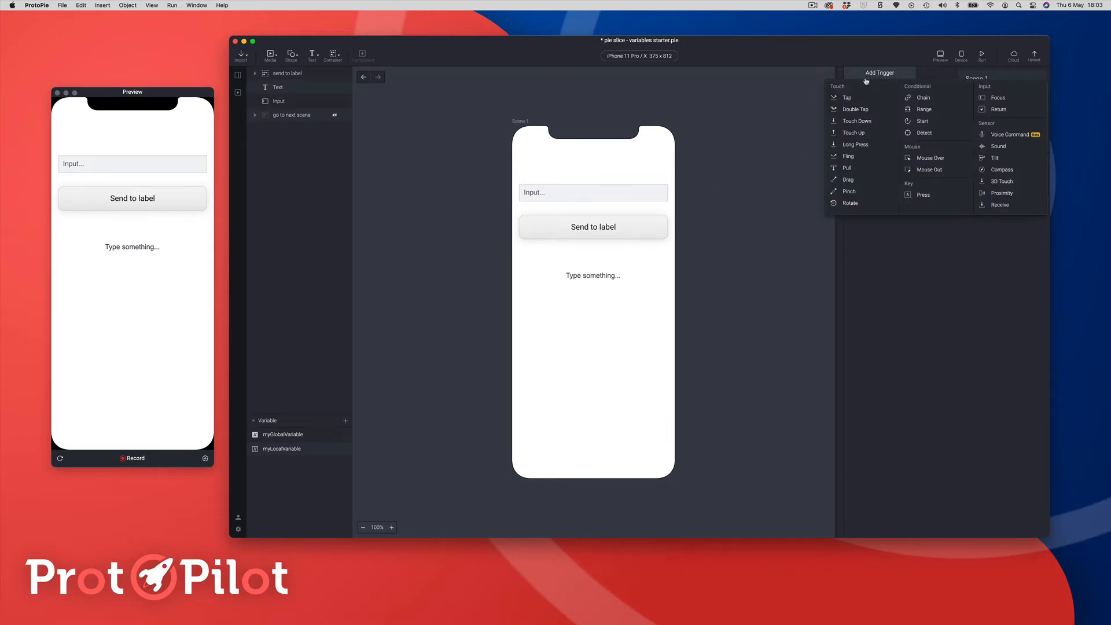
{"action": "left_click", "coordinate": [940, 134]}
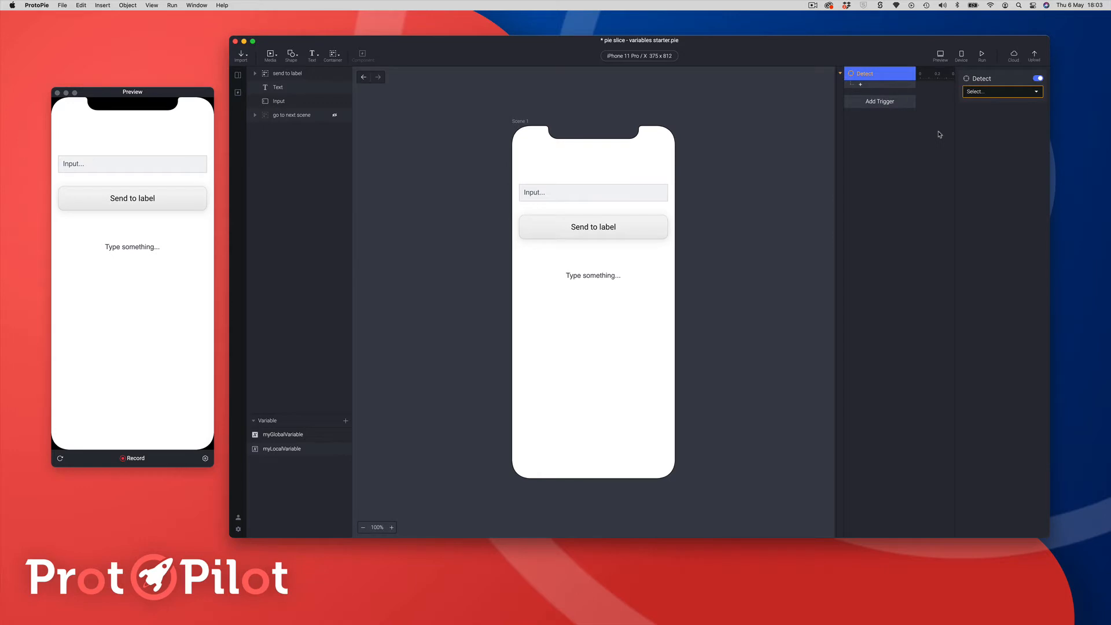
{"action": "left_click", "coordinate": [594, 193]}
{"action": "left_click", "coordinate": [710, 162]}
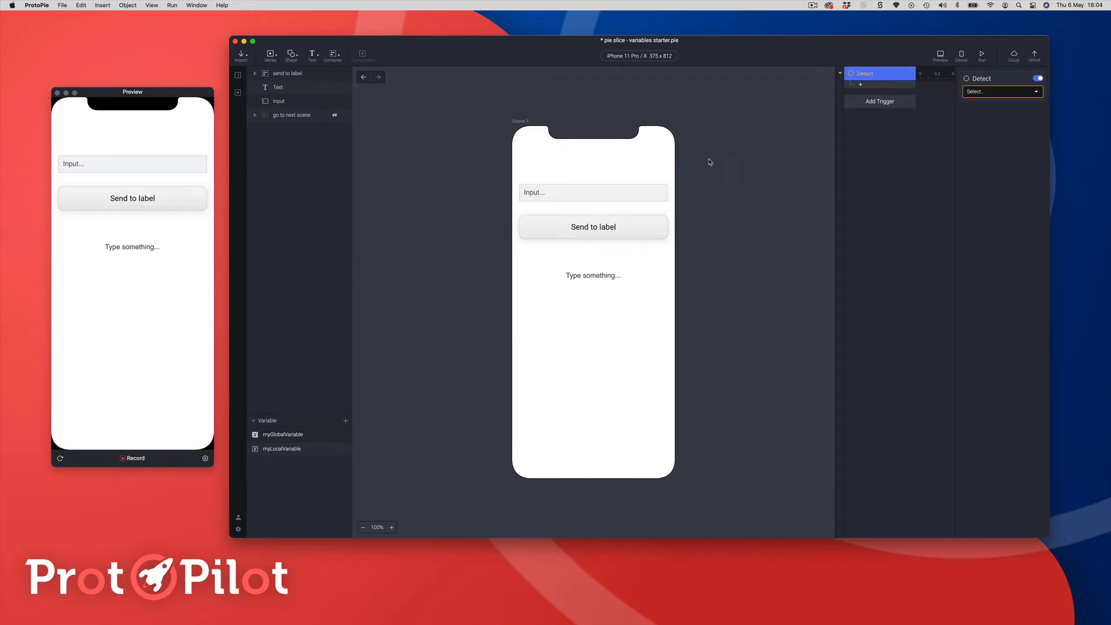
{"action": "left_click", "coordinate": [978, 94]}
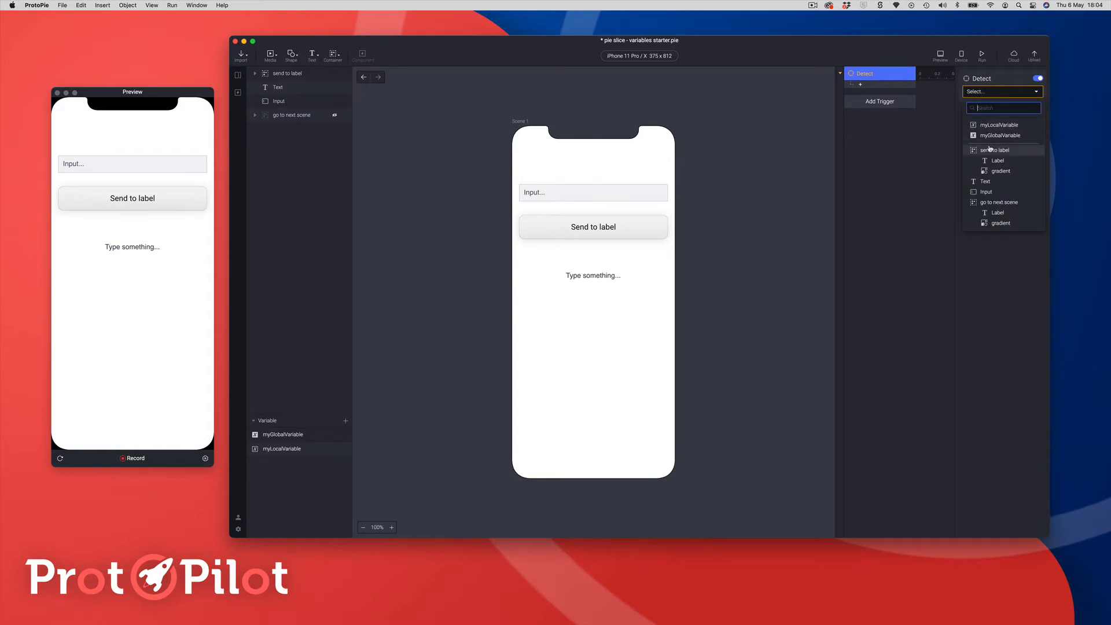
{"action": "left_click", "coordinate": [982, 192]}
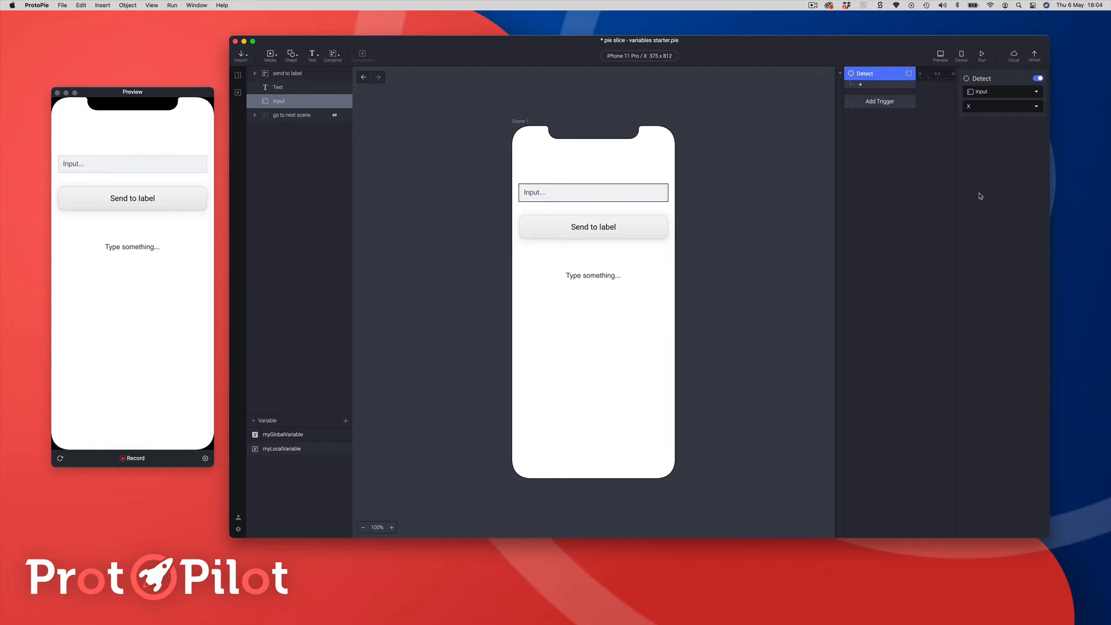
{"action": "left_click", "coordinate": [983, 110]}
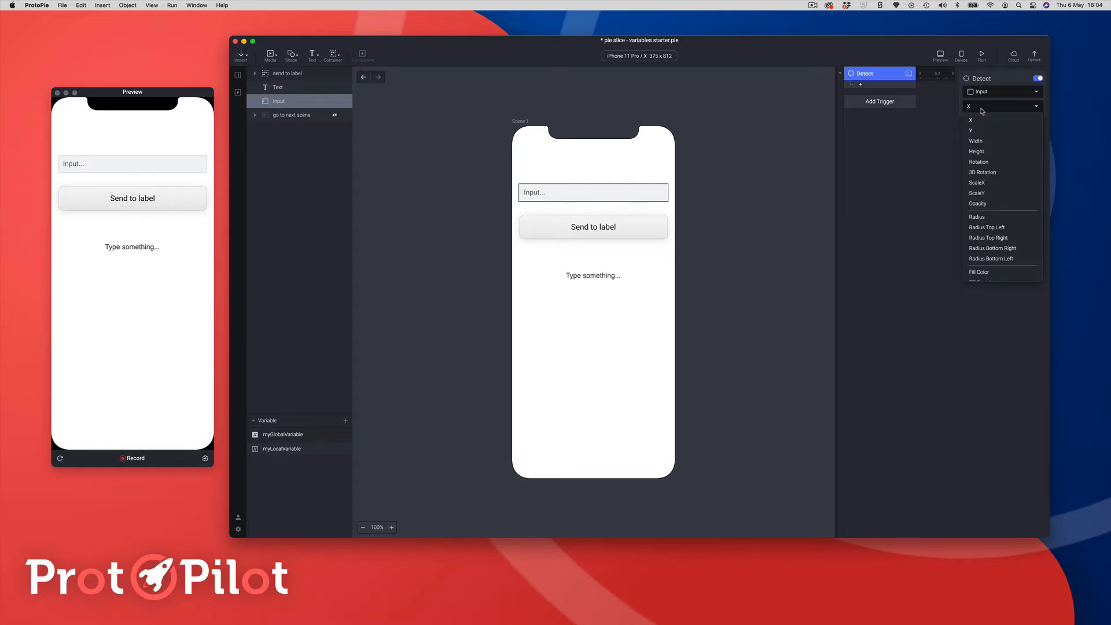
{"action": "scroll", "coordinate": [1001, 191], "scroll_direction": "down", "scroll_amount": 3}
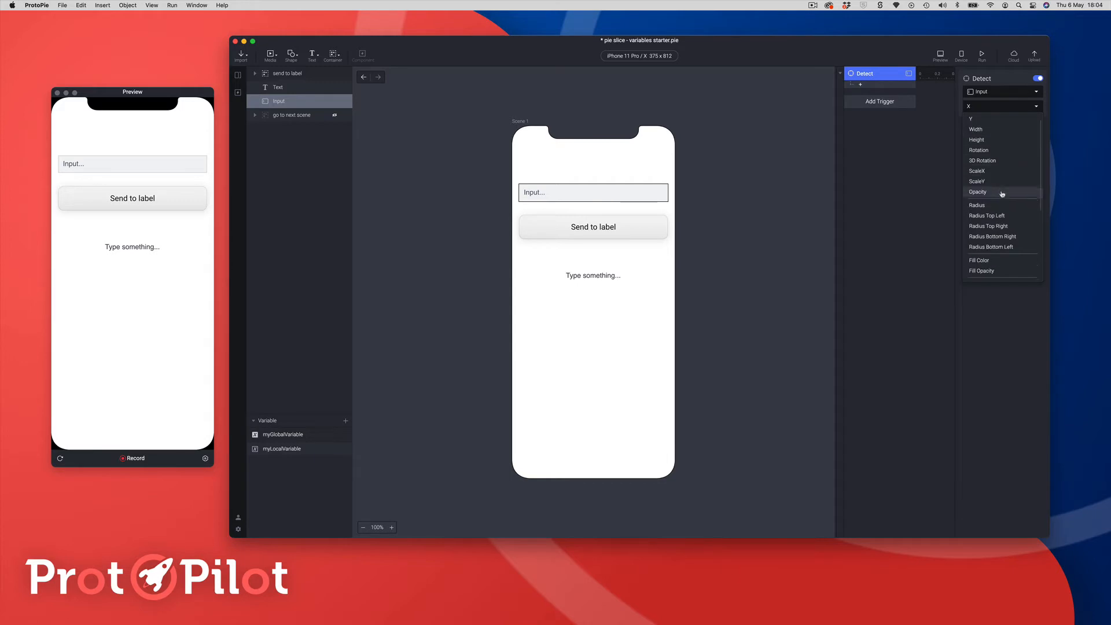
{"action": "scroll", "coordinate": [1003, 195], "scroll_direction": "down", "scroll_amount": 2}
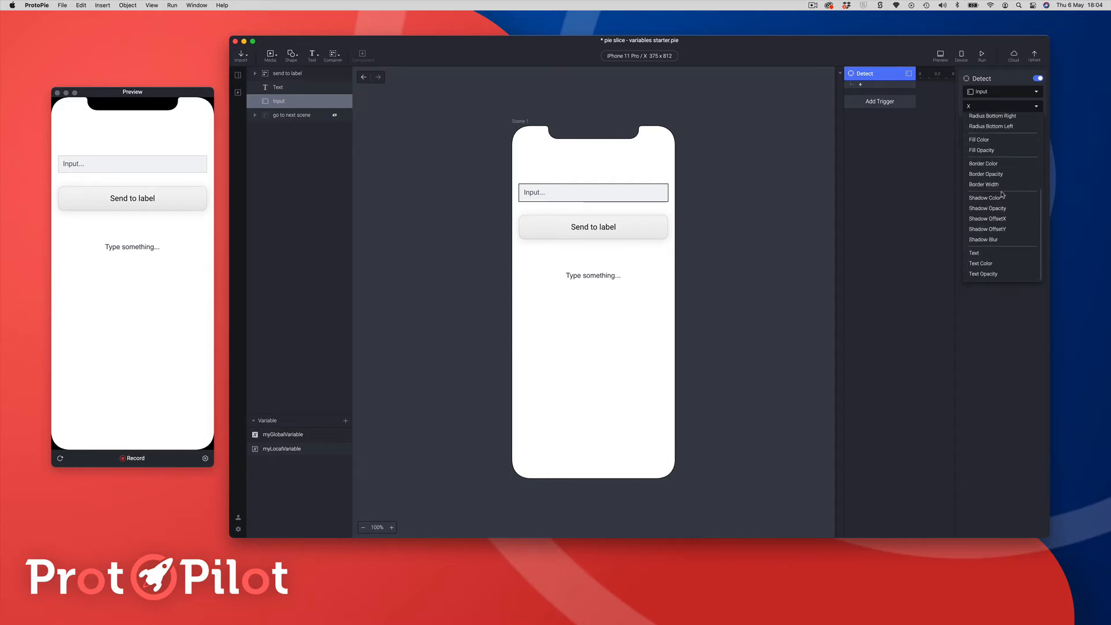
{"action": "left_click", "coordinate": [989, 256]}
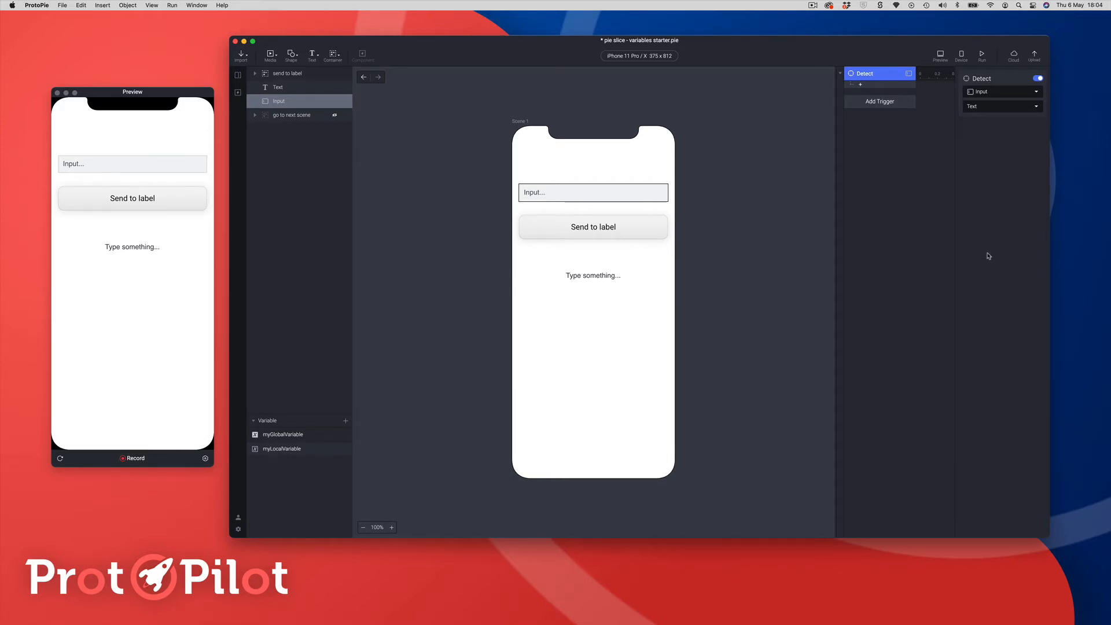
Add an Assign response under the Detect trigger with myLocalVariable as its target variable
{"action": "left_click", "coordinate": [861, 85]}
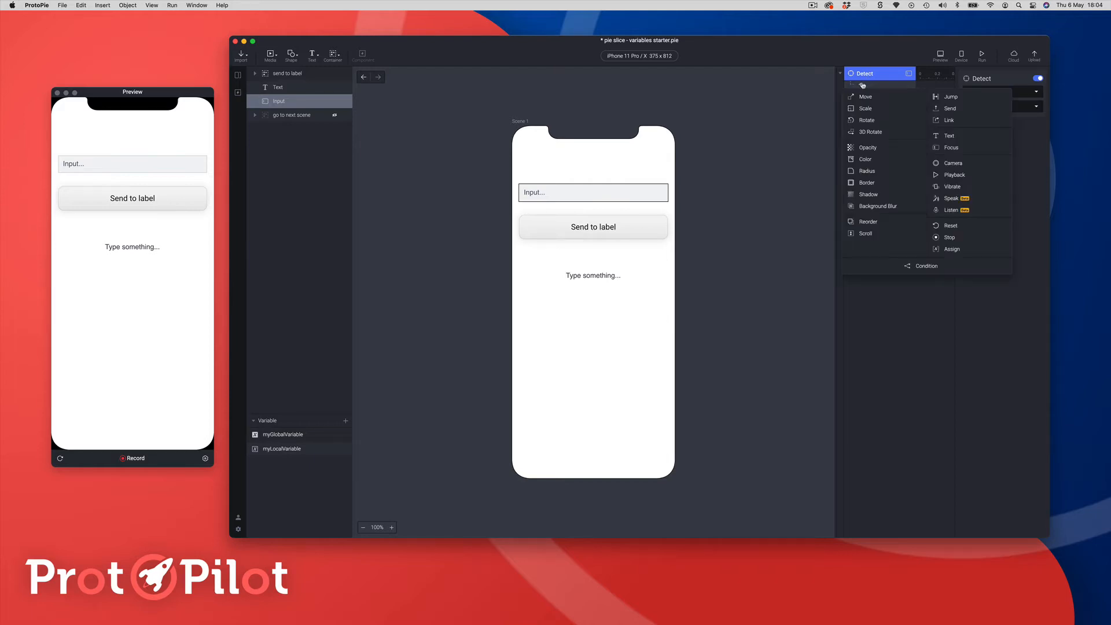
{"action": "left_click", "coordinate": [941, 249]}
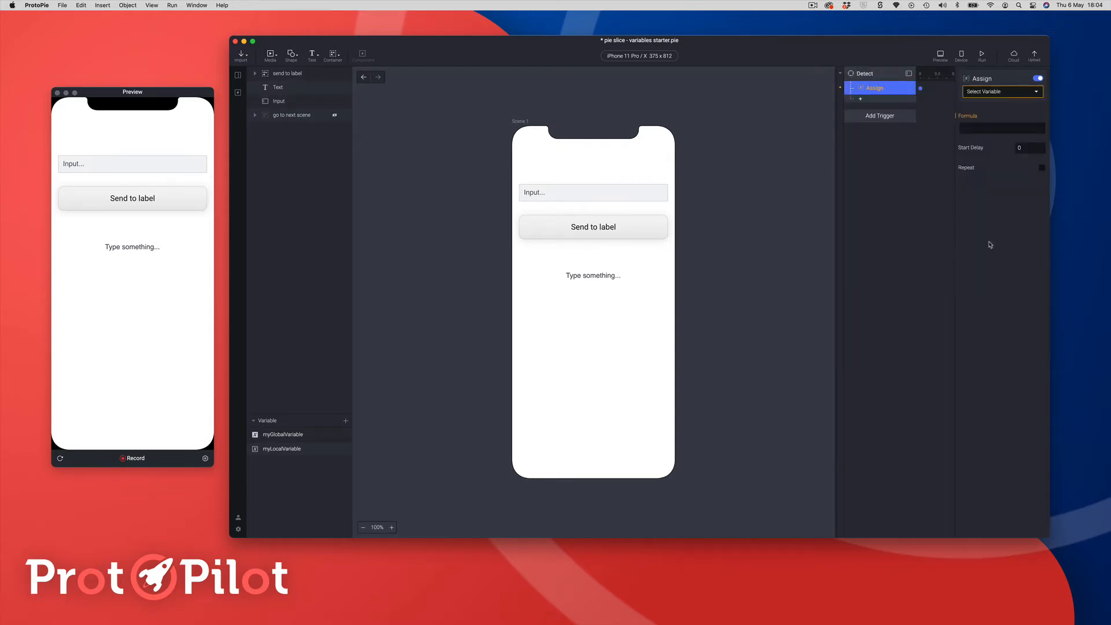
{"action": "left_click", "coordinate": [984, 95]}
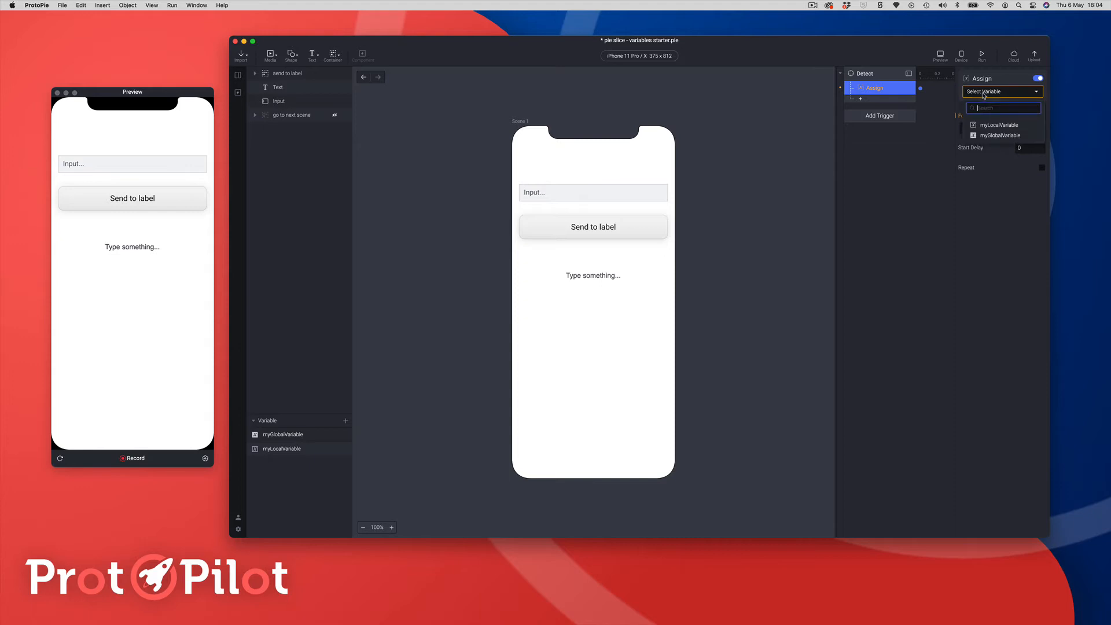
{"action": "left_click", "coordinate": [981, 125]}
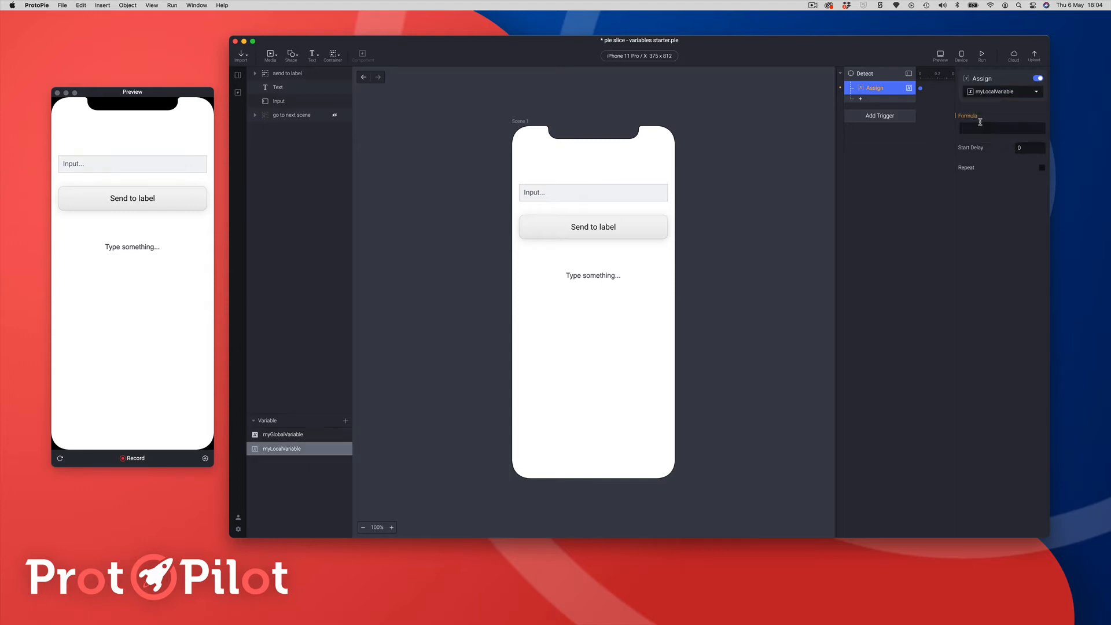
Set the Assign formula to the Input layer's text property, `Input`.text
{"action": "left_click", "coordinate": [979, 125]}
{"action": "left_click", "coordinate": [575, 189]}
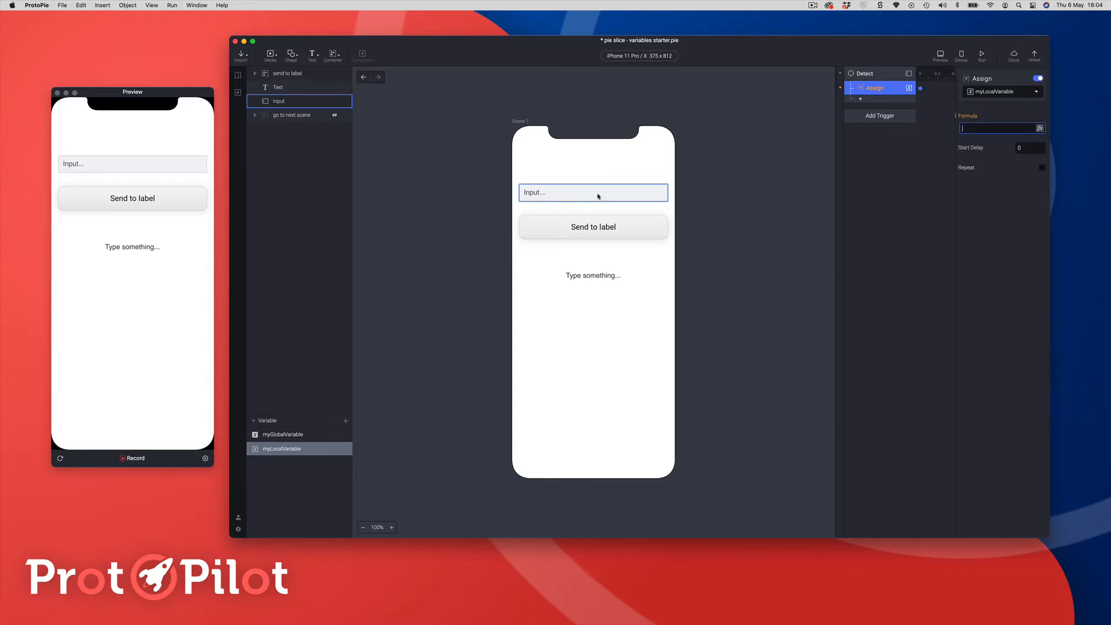
{"action": "left_click", "coordinate": [1040, 128]}
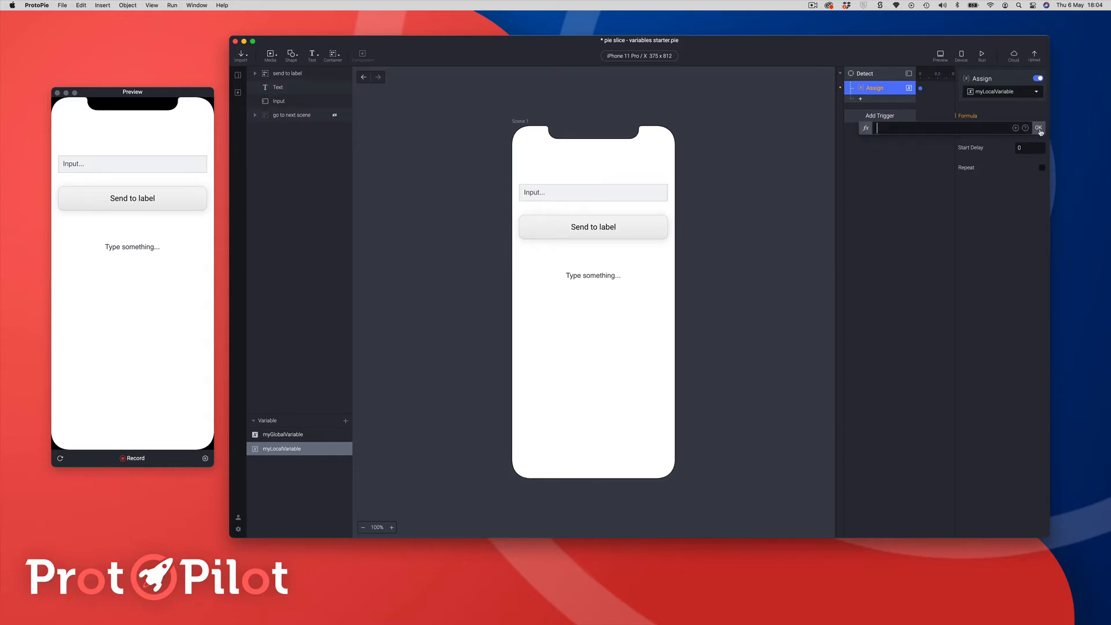
{"action": "left_click", "coordinate": [1016, 128]}
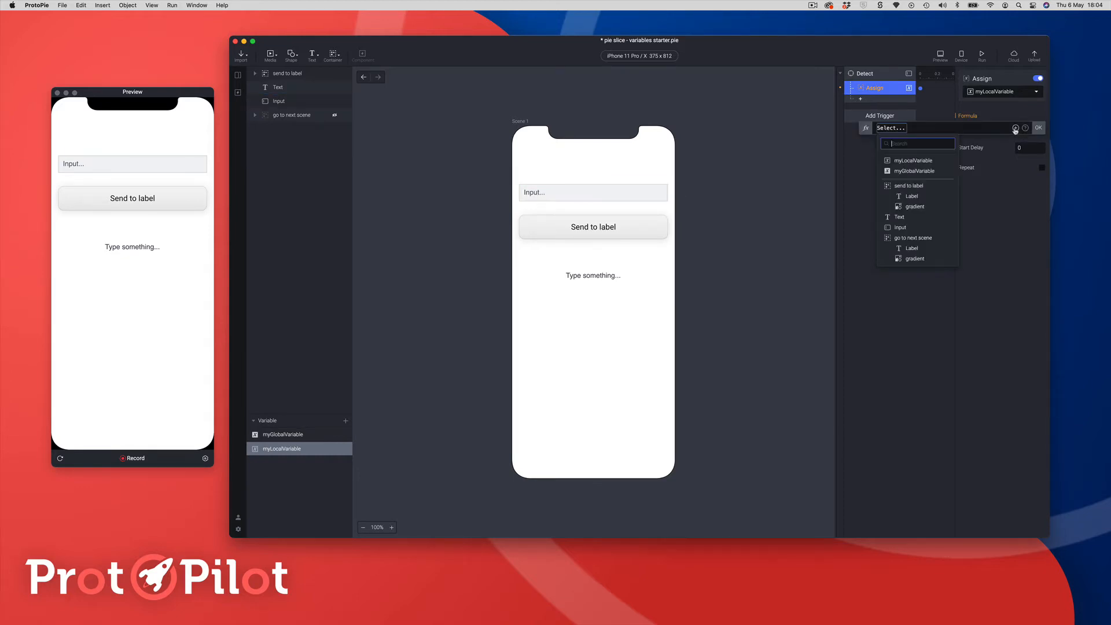
{"action": "left_click", "coordinate": [896, 229]}
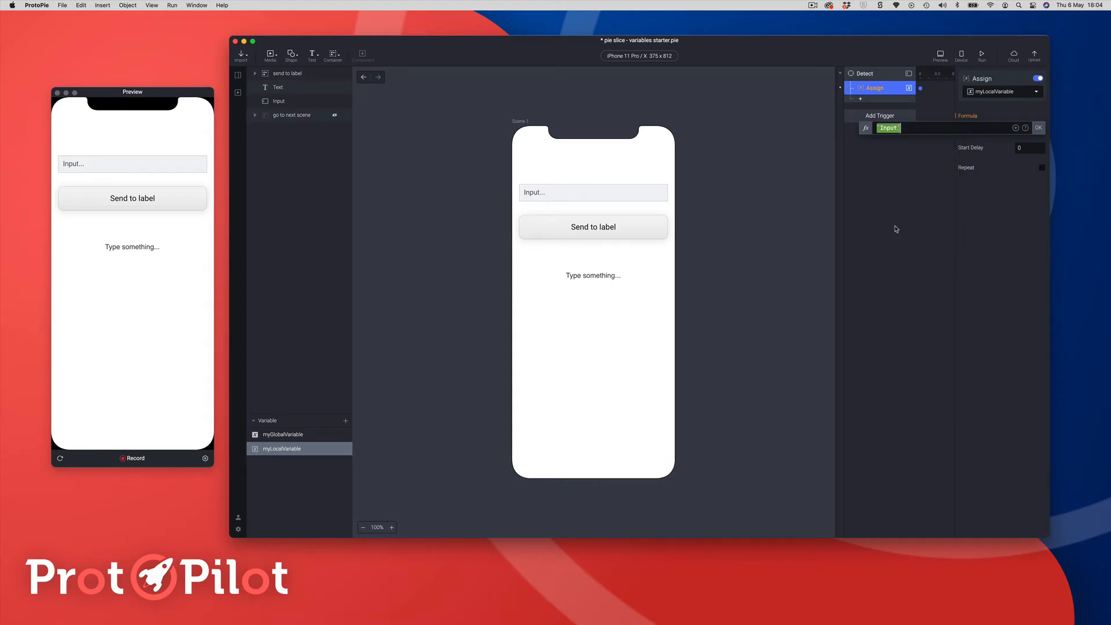
{"action": "type", "text": "."}
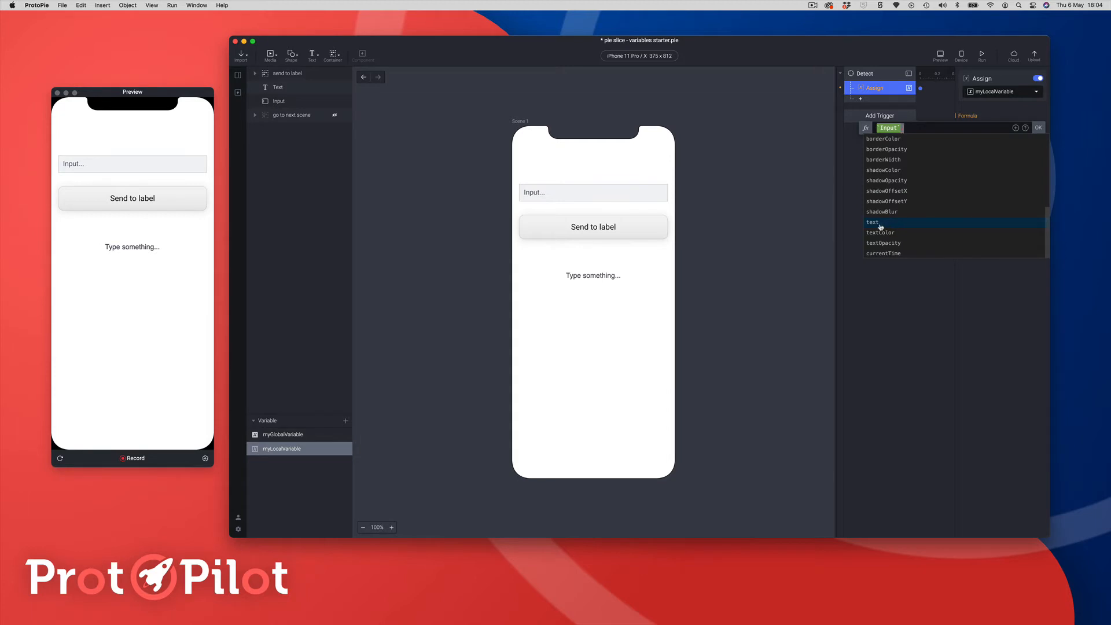
{"action": "left_click", "coordinate": [878, 226]}
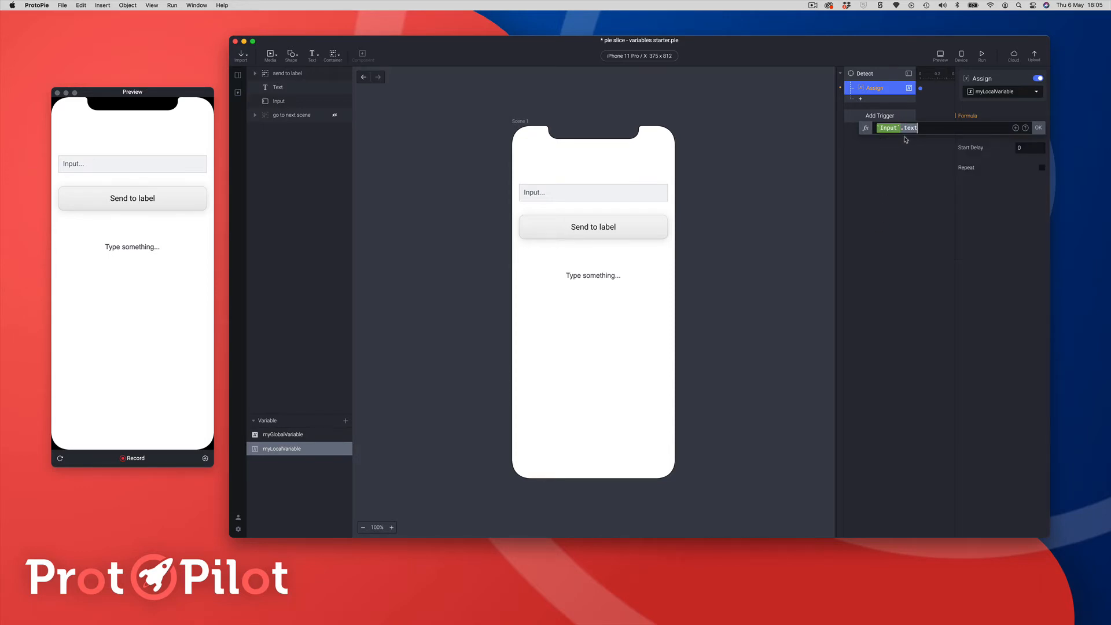
{"action": "left_click", "coordinate": [1038, 127]}
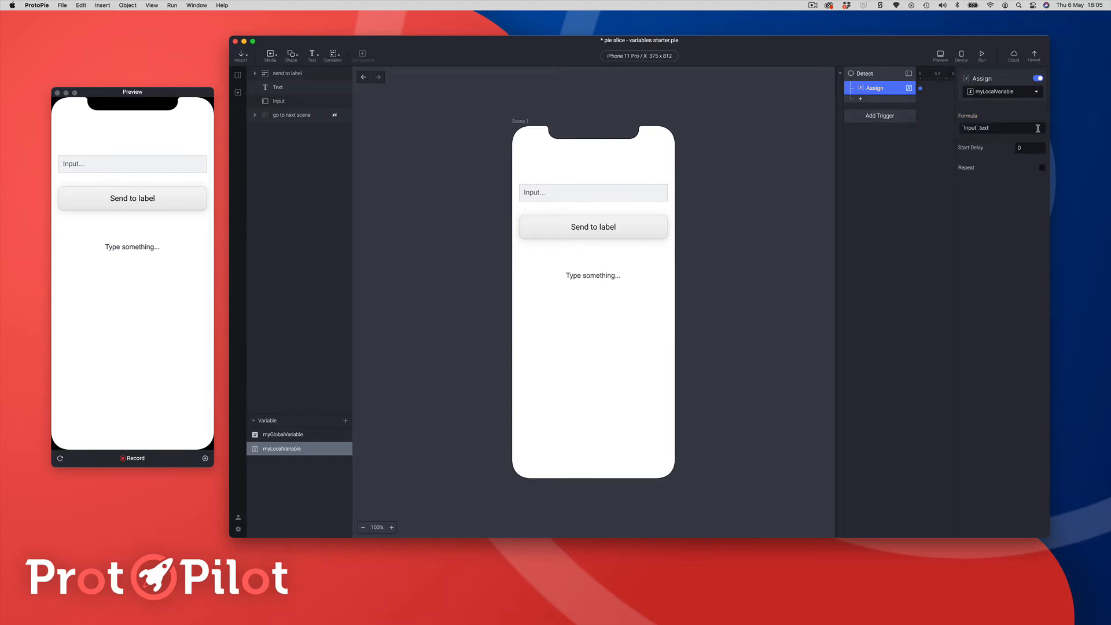
Add a Tap trigger and assign it to the send to label layer
{"action": "left_click", "coordinate": [867, 119]}
{"action": "left_click", "coordinate": [853, 140]}
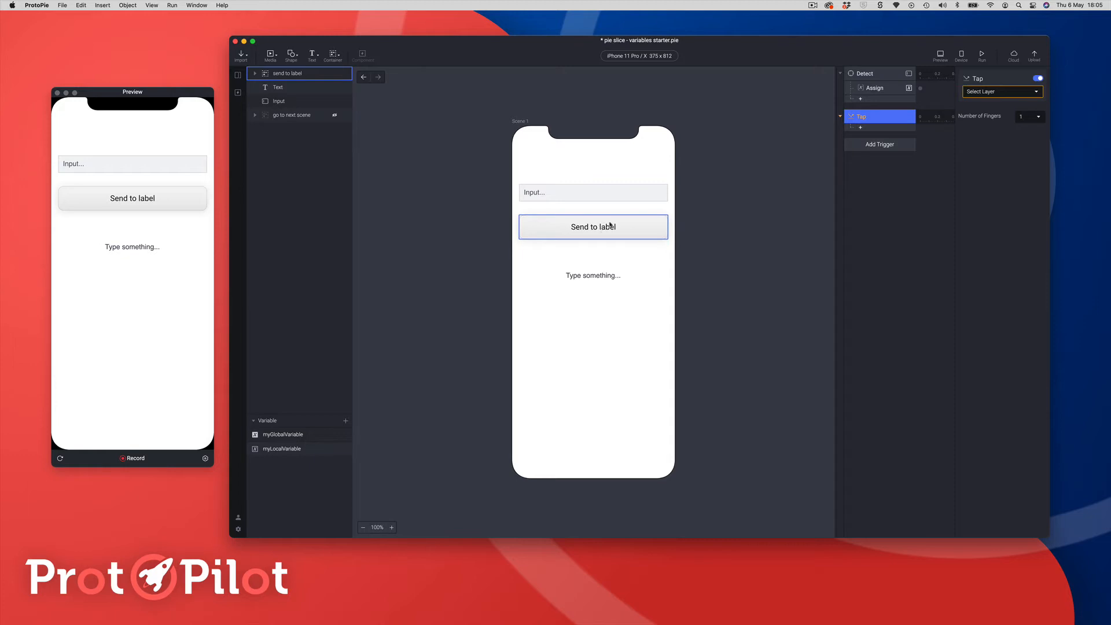
{"action": "left_click", "coordinate": [978, 96]}
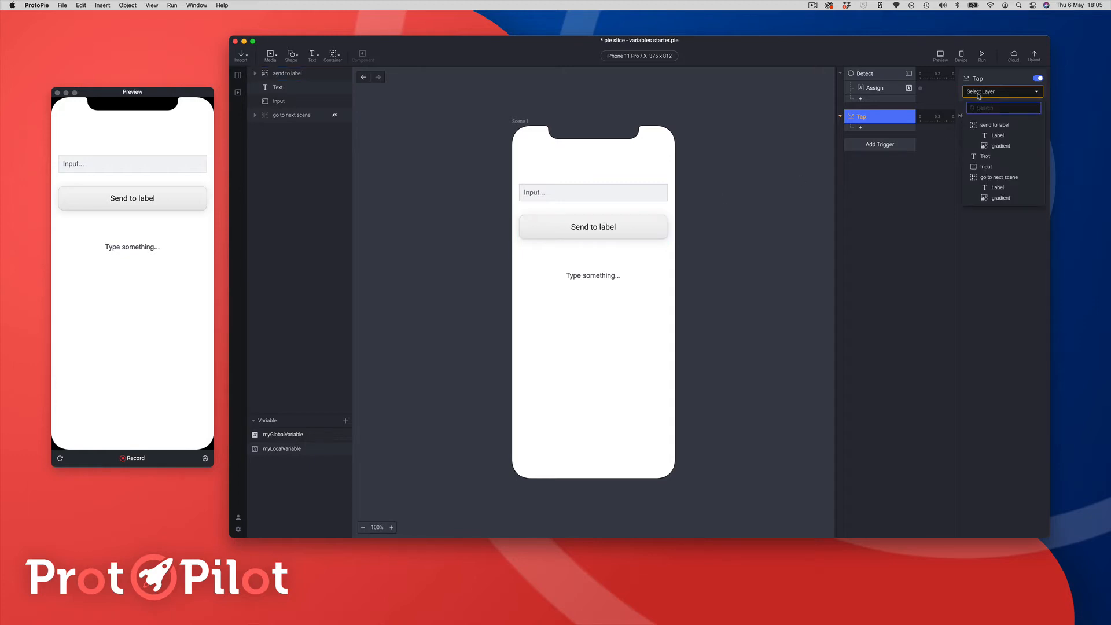
{"action": "left_click", "coordinate": [986, 125]}
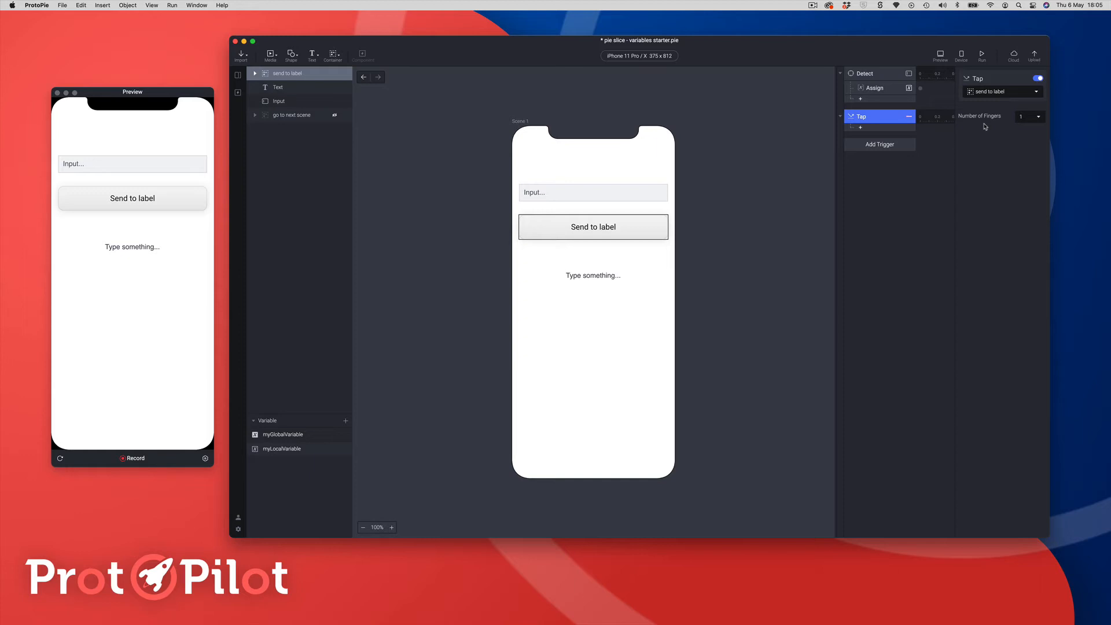
Add a Text response under the send to label Tap trigger and target the Text layer
{"action": "left_click", "coordinate": [866, 128]}
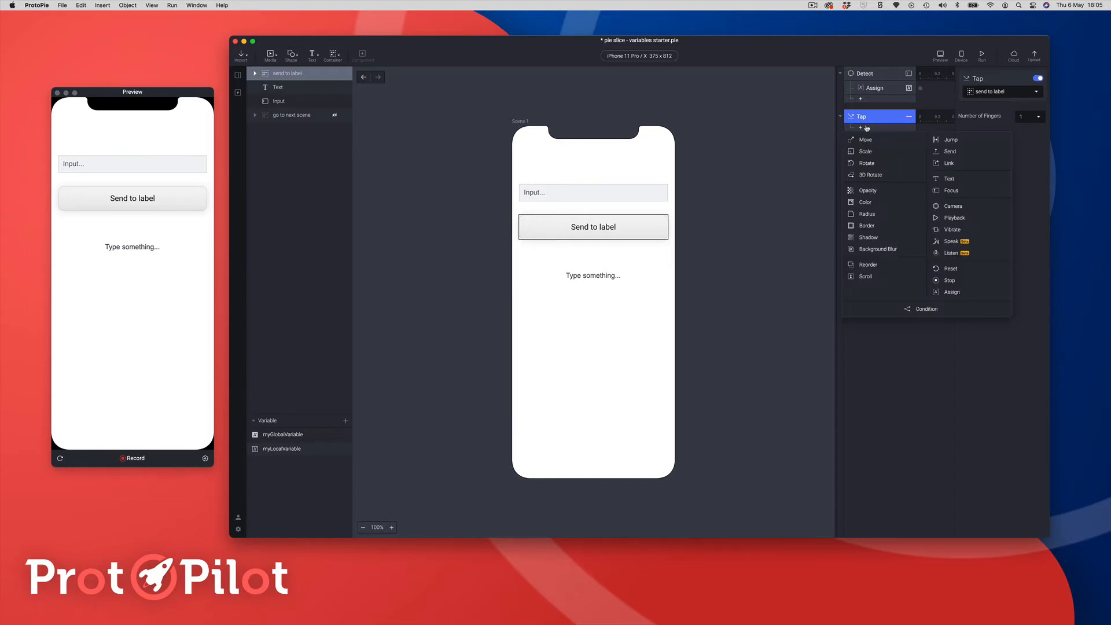
{"action": "left_click", "coordinate": [952, 178]}
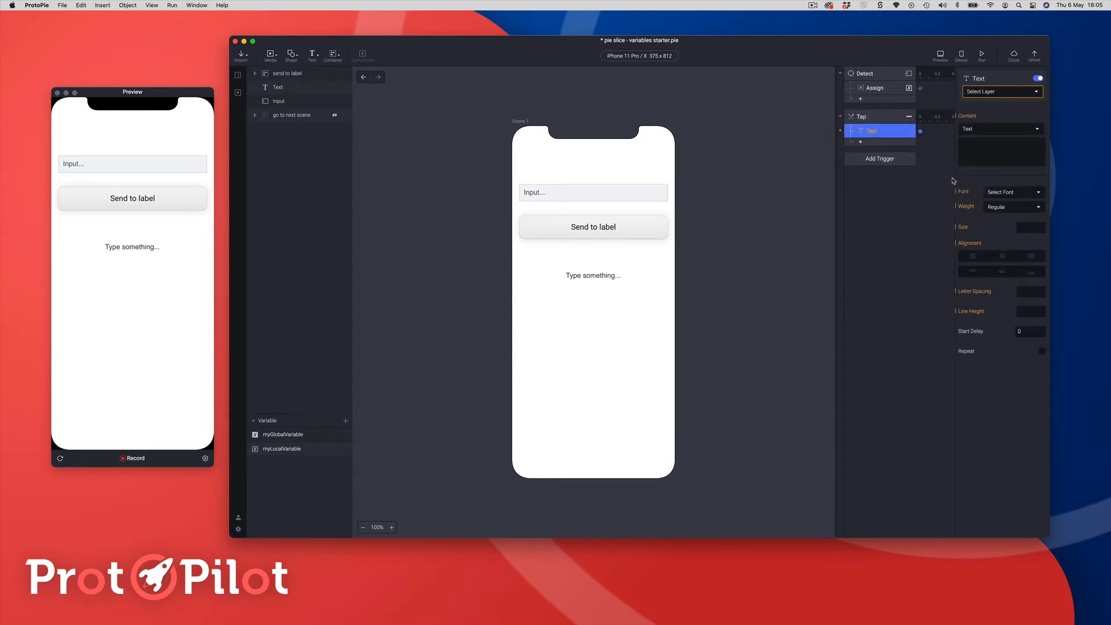
{"action": "left_click", "coordinate": [995, 92]}
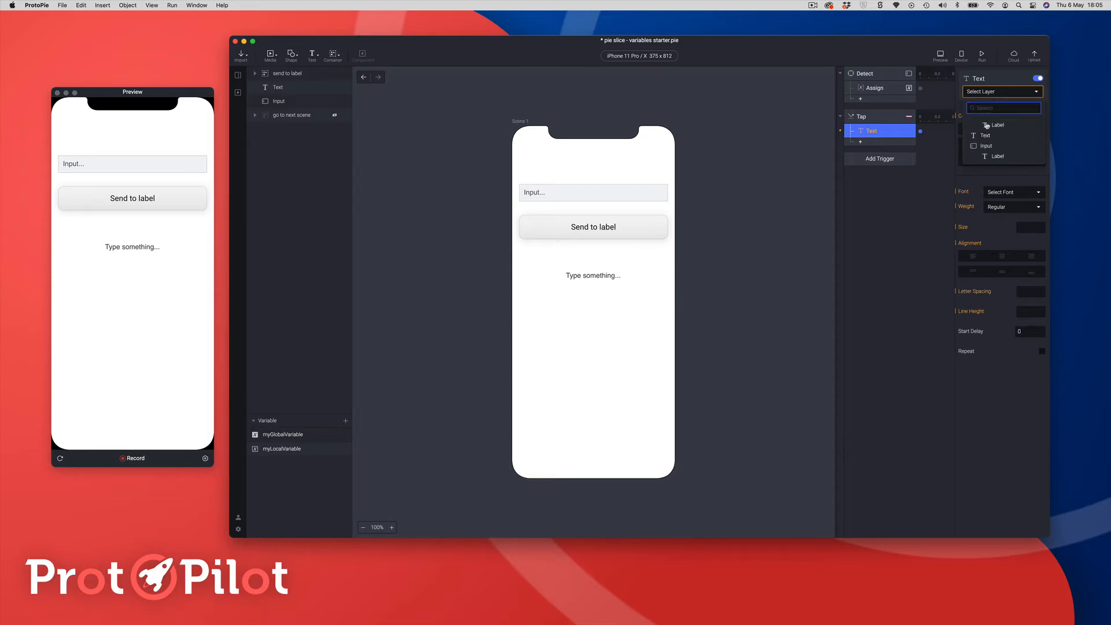
{"action": "left_click", "coordinate": [982, 136]}
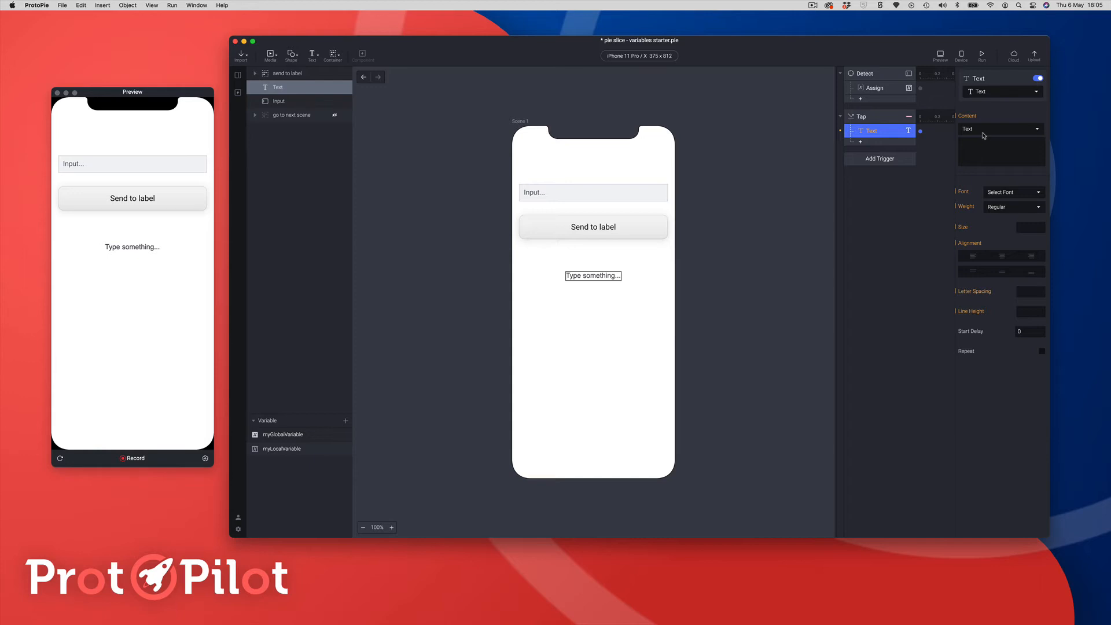
Switch the Text response's content to a formula that uses myLocalVariable
{"action": "left_click", "coordinate": [983, 135]}
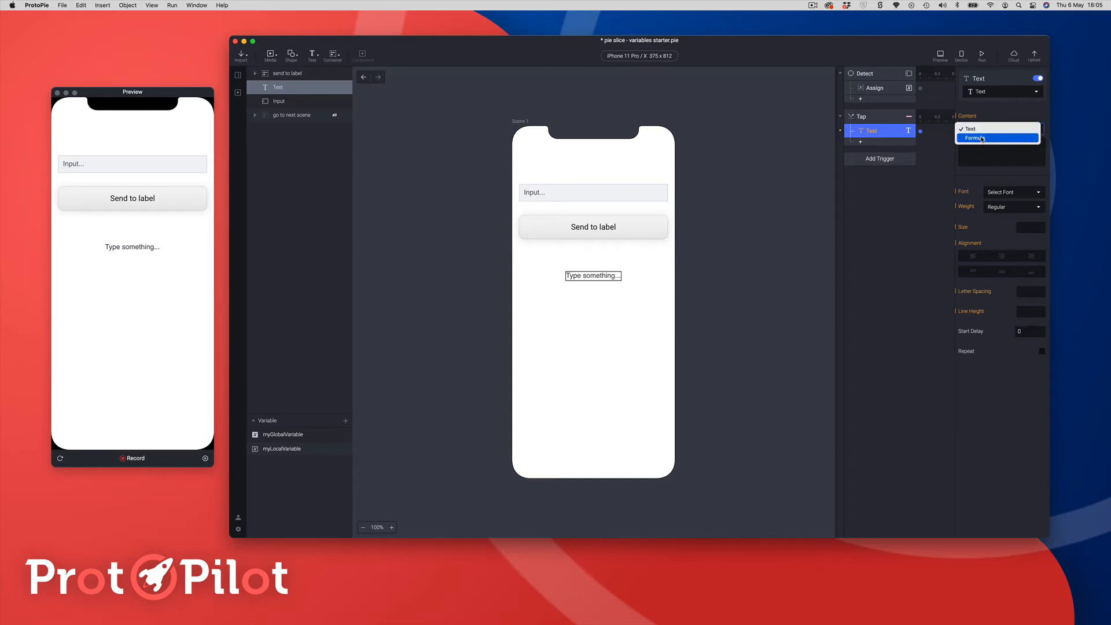
{"action": "left_click", "coordinate": [980, 138]}
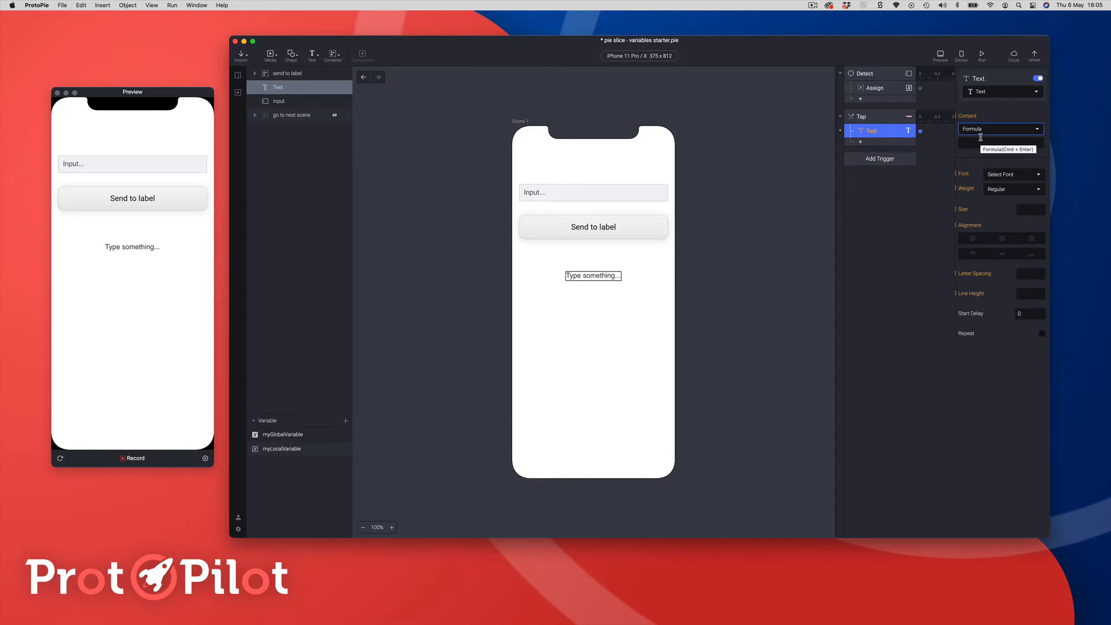
{"action": "left_click", "coordinate": [979, 142]}
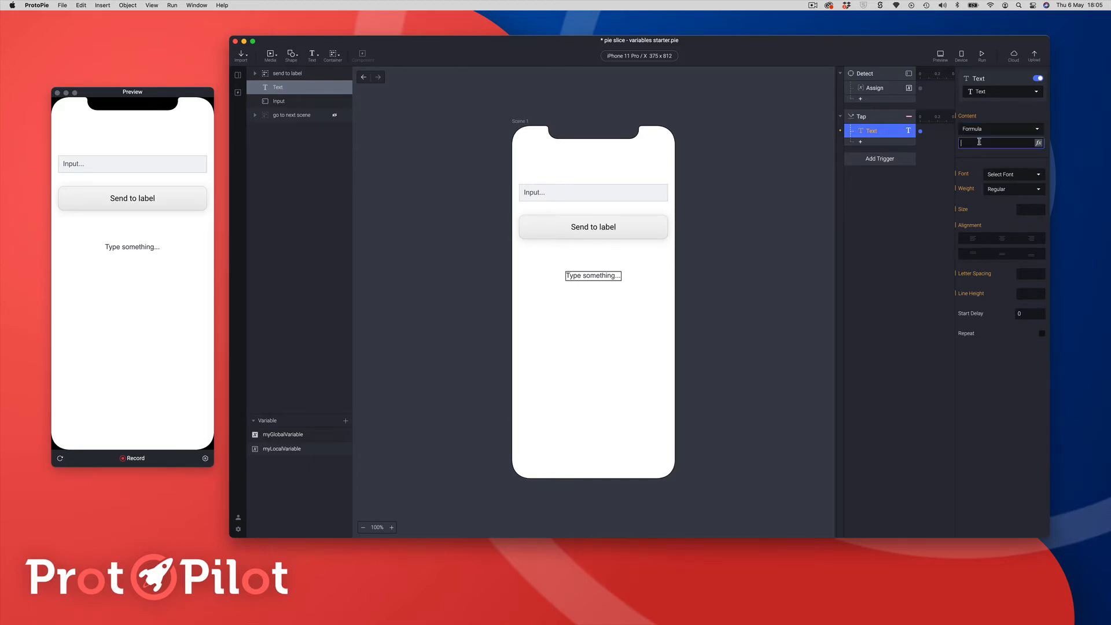
{"action": "left_click", "coordinate": [1038, 144]}
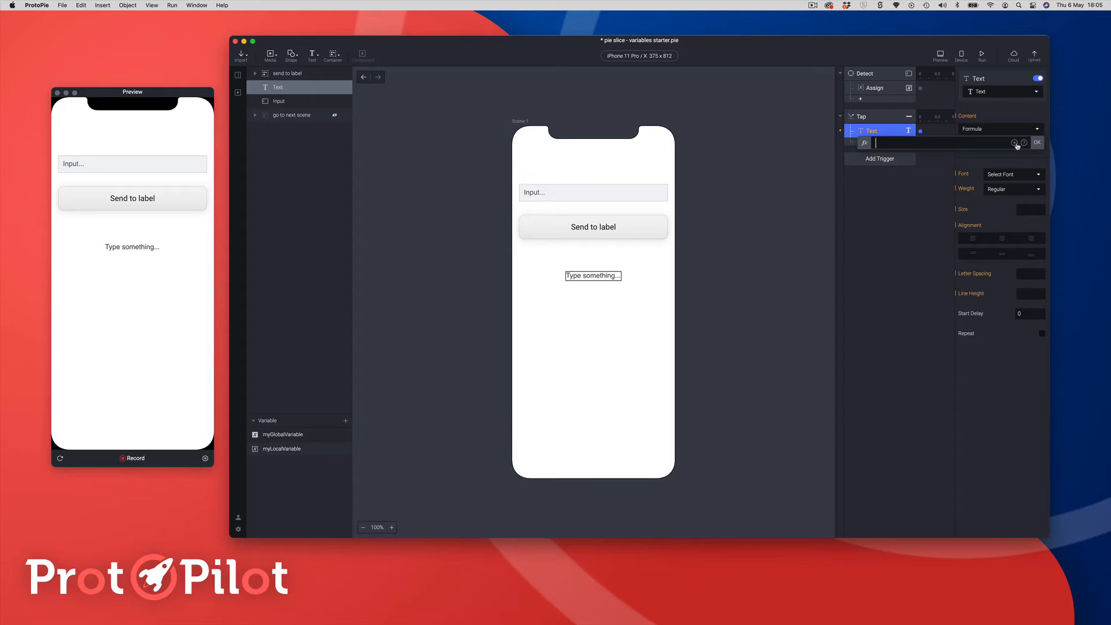
{"action": "left_click", "coordinate": [1015, 143]}
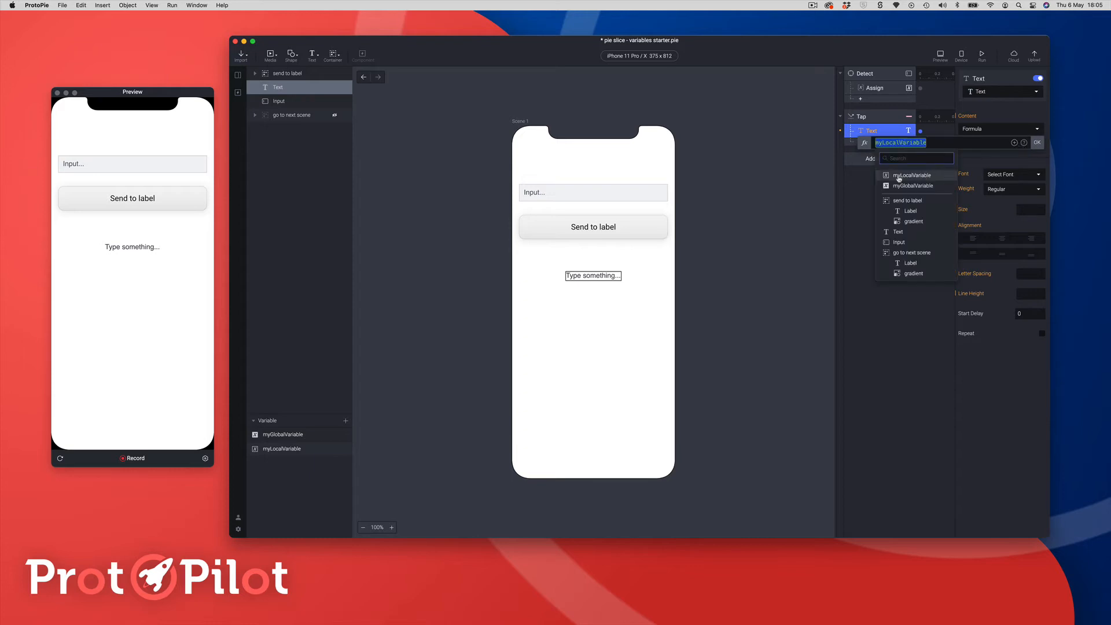
{"action": "left_click", "coordinate": [899, 175]}
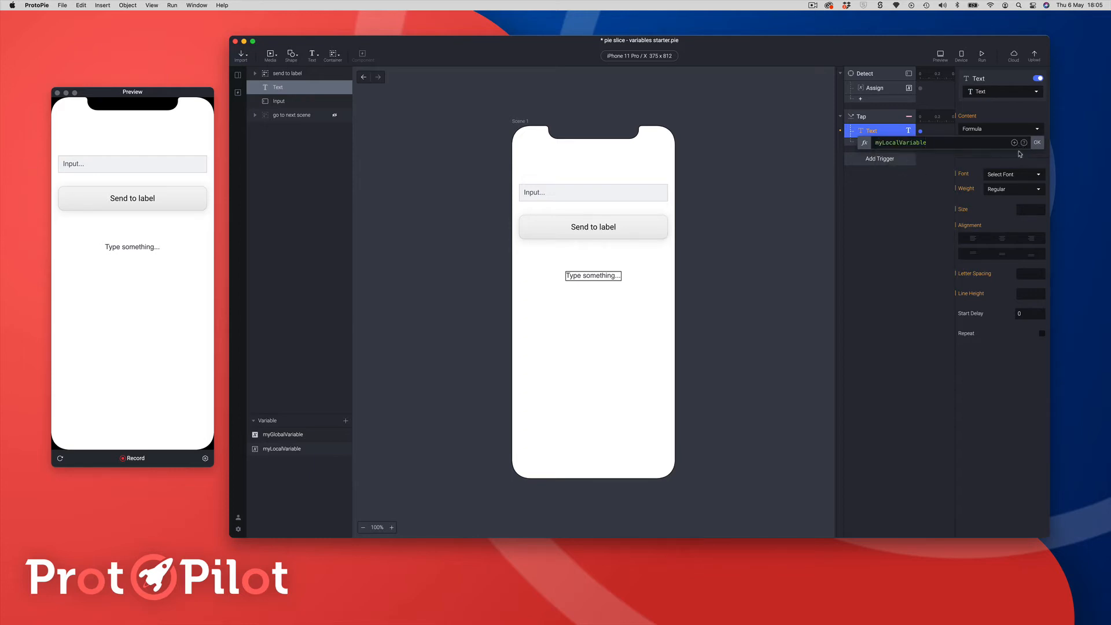
{"action": "left_click", "coordinate": [1037, 143]}
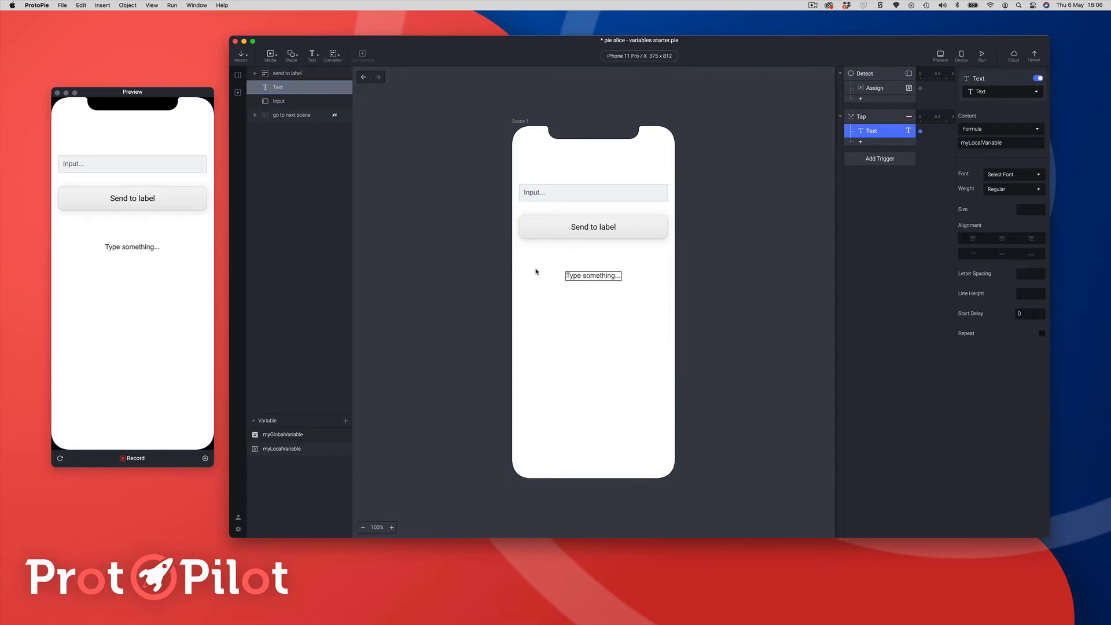
Test the preview by entering ProtoPilot in the input field and sending it to the label
{"action": "left_click", "coordinate": [109, 168]}
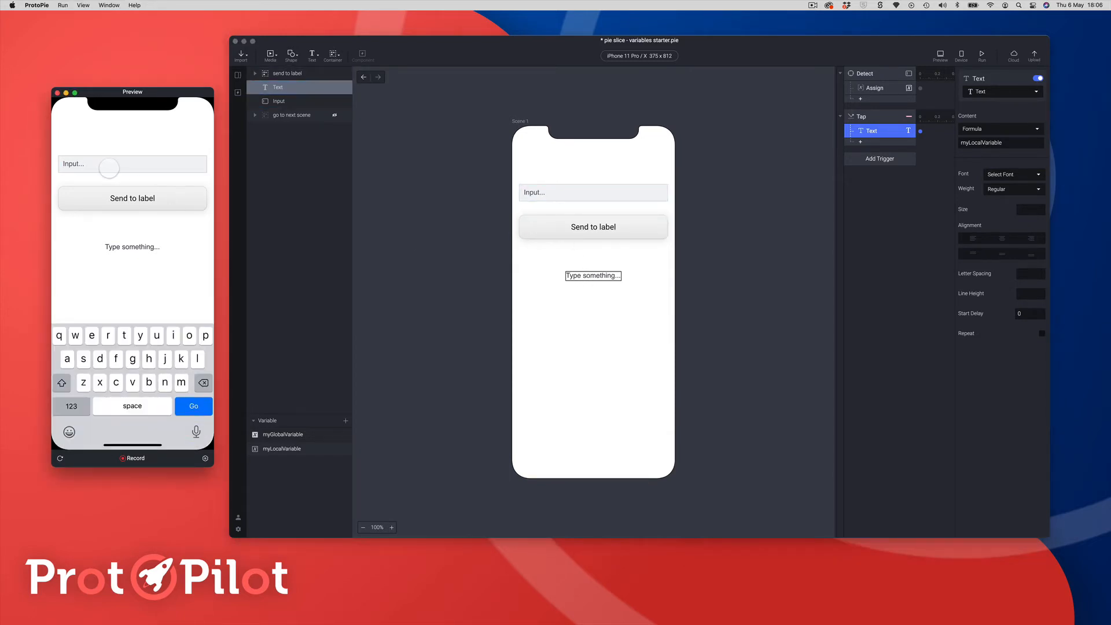
{"action": "type", "text": "ProtoPilot"}
{"action": "left_click", "coordinate": [132, 198]}
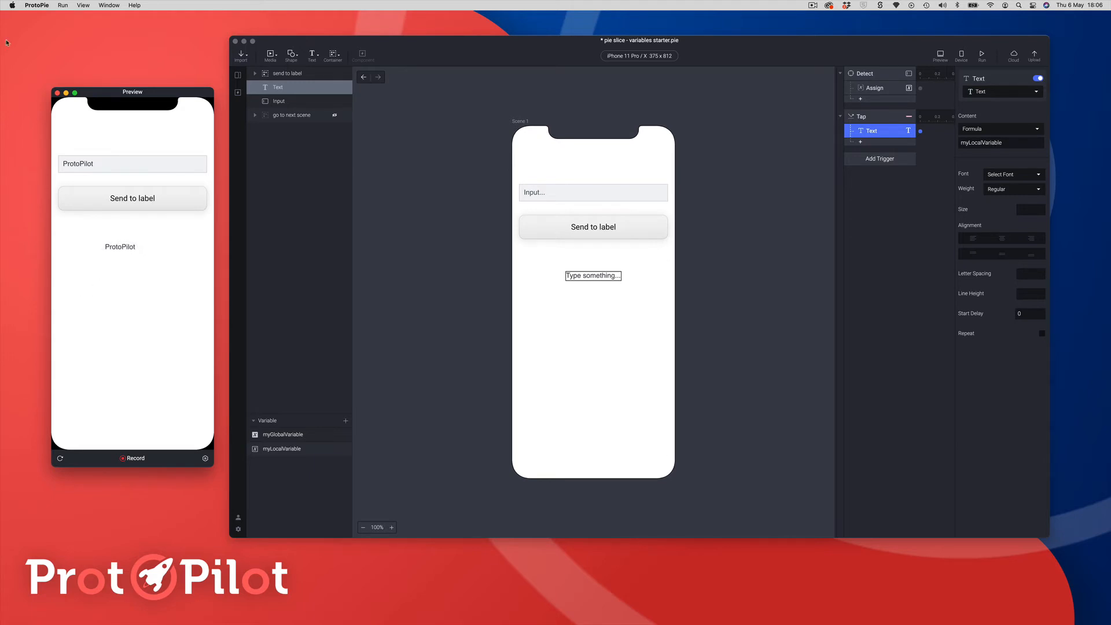
Unhide the go to next scene layer and add a Tap trigger to it
{"action": "left_click", "coordinate": [335, 119]}
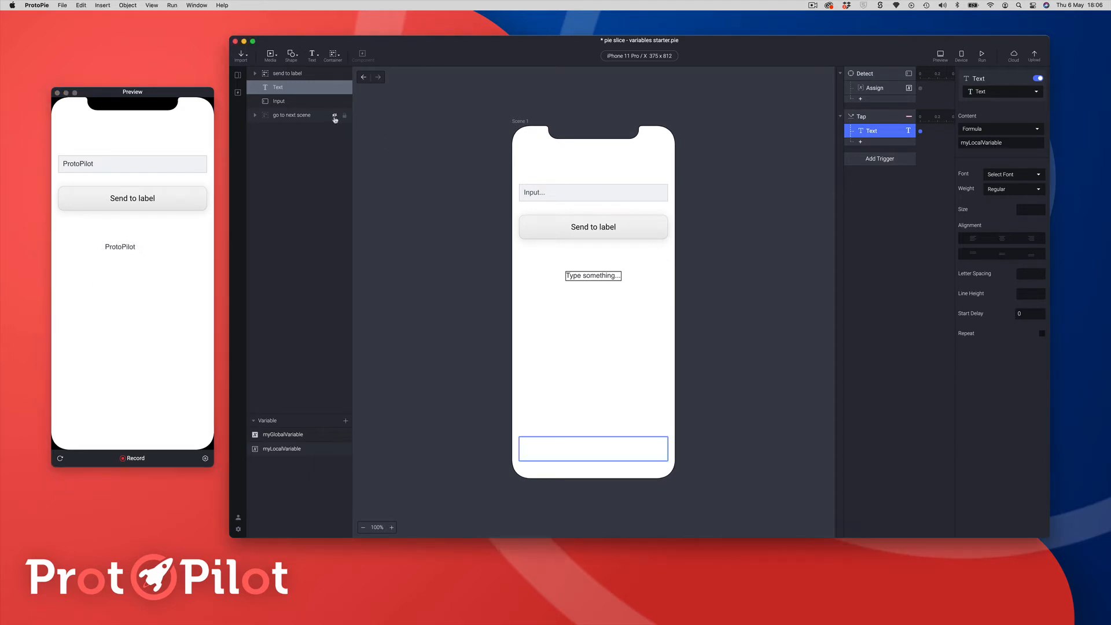
{"action": "left_click", "coordinate": [335, 117]}
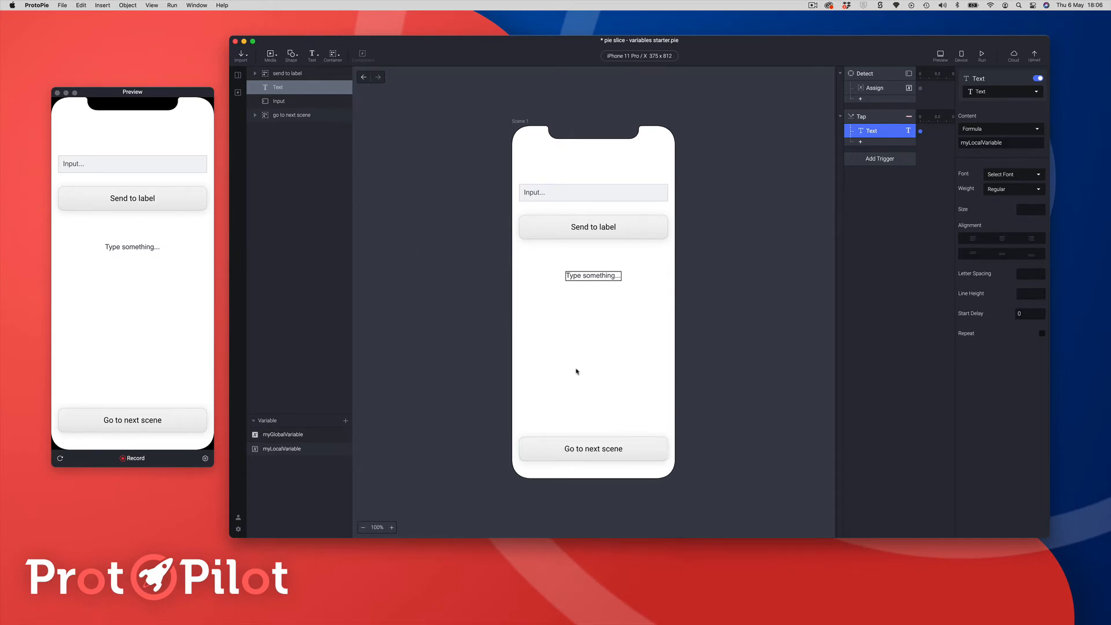
{"action": "left_click", "coordinate": [589, 447]}
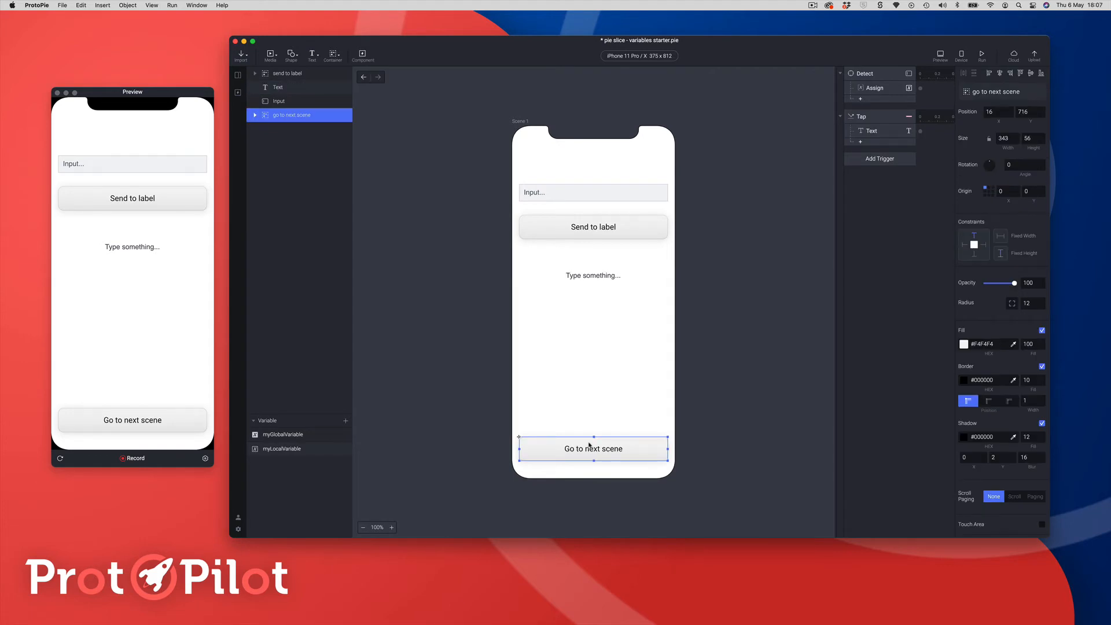
{"action": "left_click", "coordinate": [866, 164]}
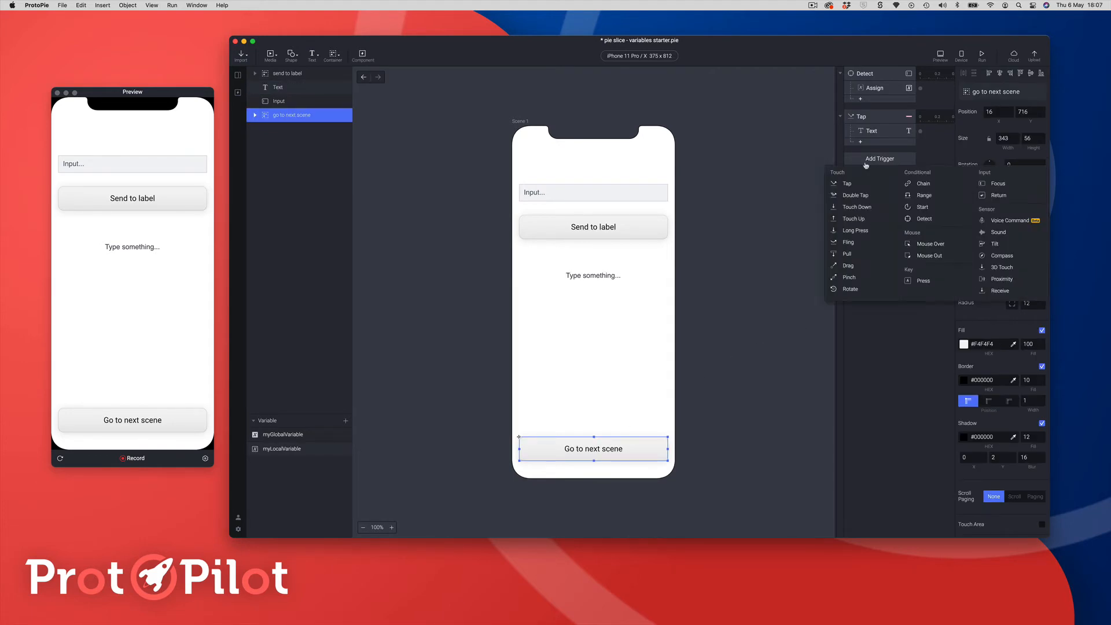
{"action": "left_click", "coordinate": [870, 182]}
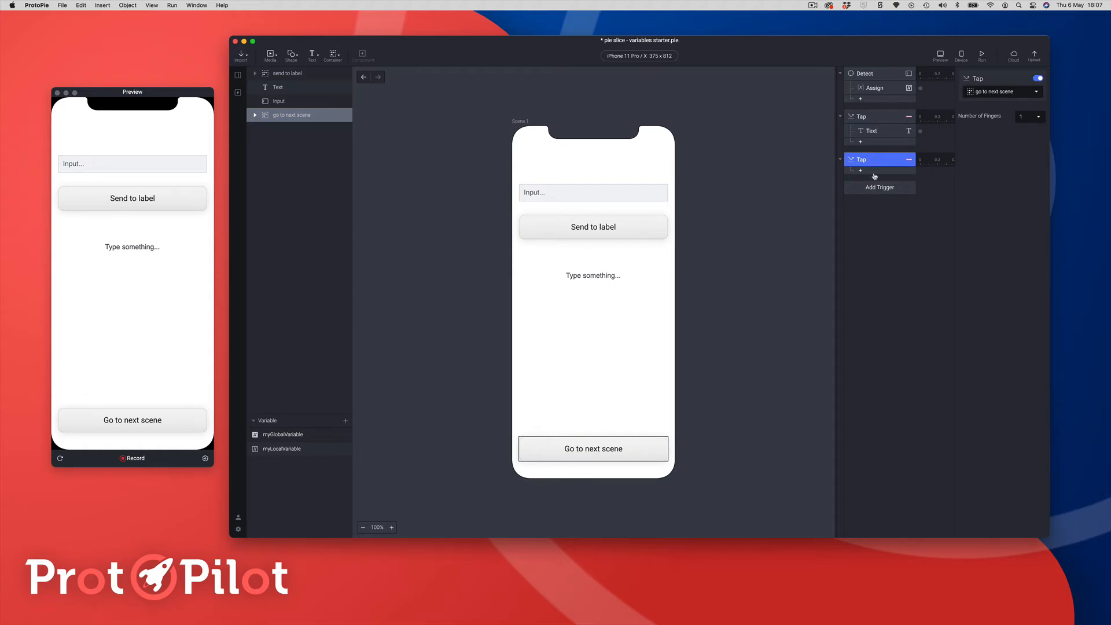
Add an Assign response under the go to next scene Tap trigger with myGlobalVariable as its target variable
{"action": "left_click", "coordinate": [874, 172]}
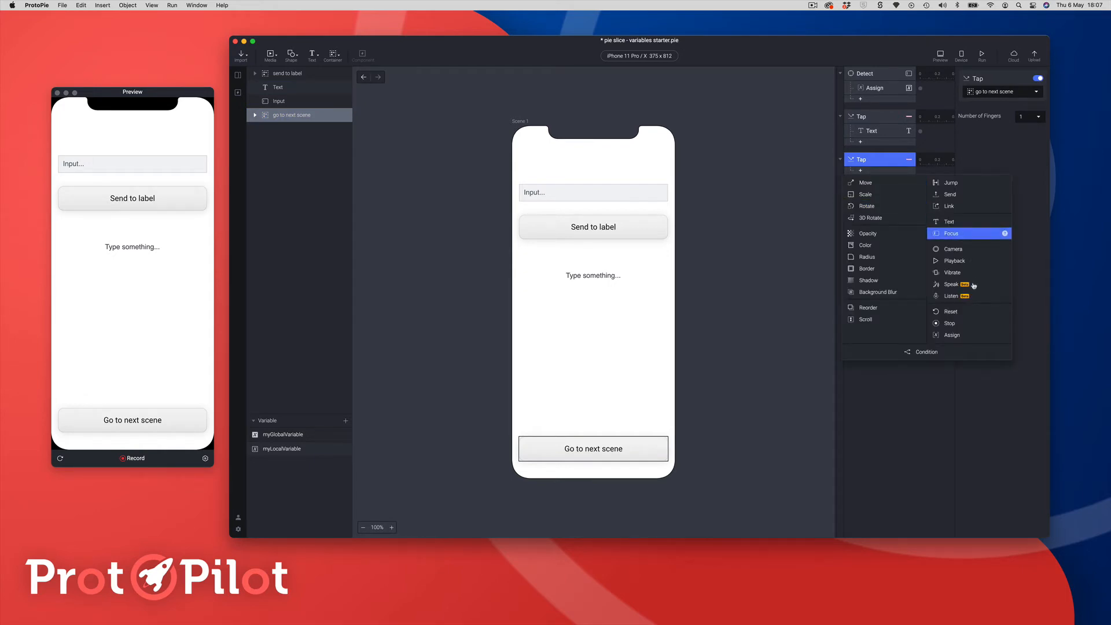
{"action": "left_click", "coordinate": [968, 339]}
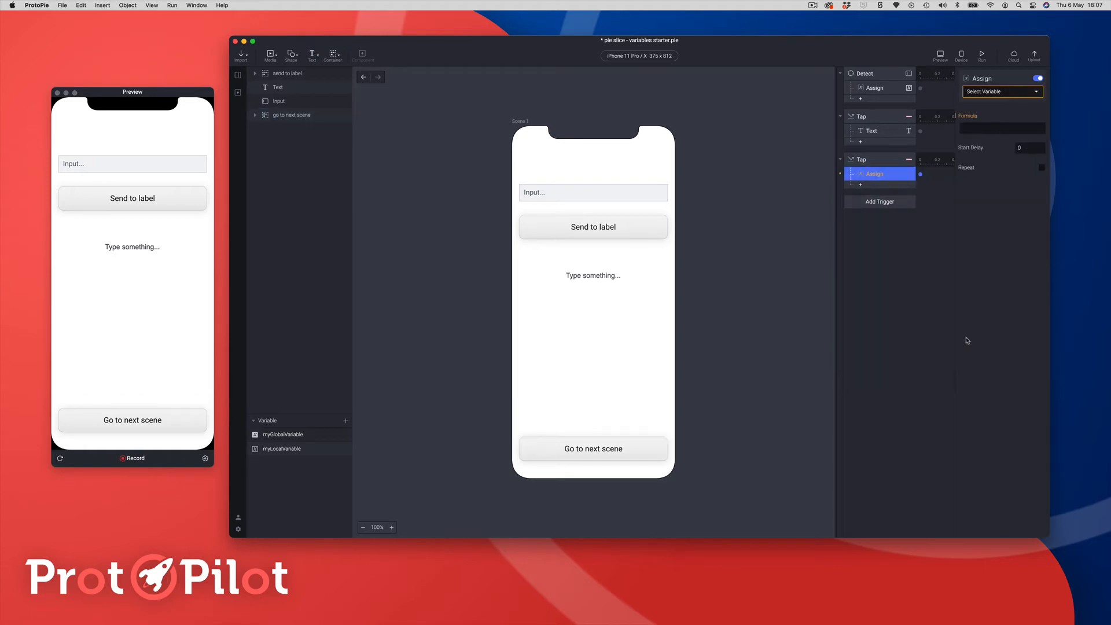
{"action": "left_click", "coordinate": [1002, 95]}
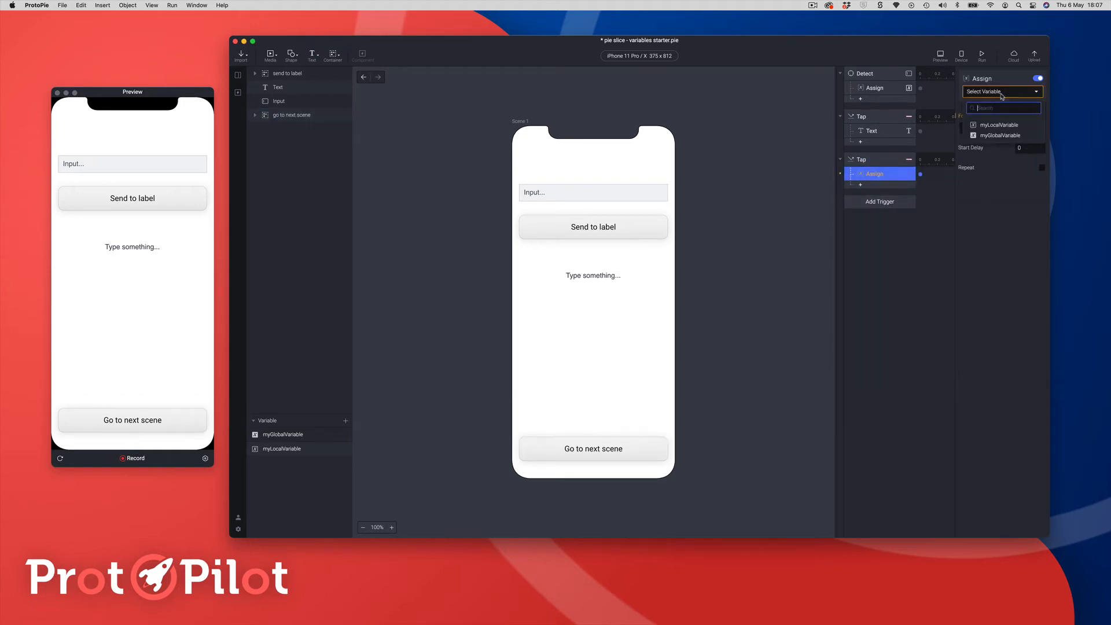
{"action": "left_click", "coordinate": [1001, 135]}
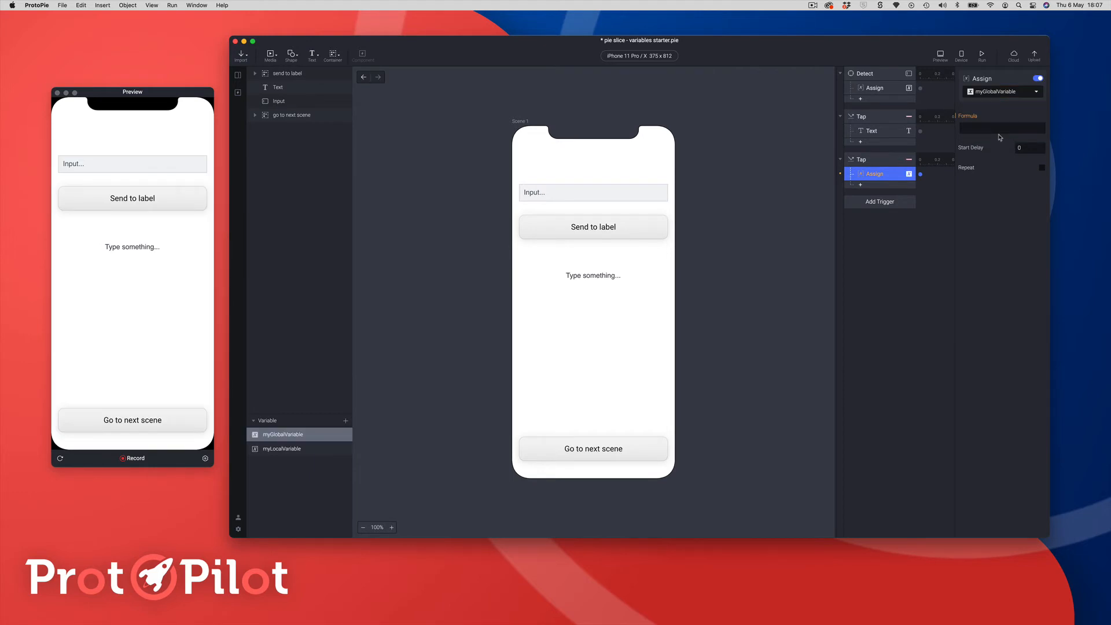
Set the myGlobalVariable Assign formula to the Input layer's text property, `Input`.text
{"action": "left_click", "coordinate": [1009, 128]}
{"action": "left_click", "coordinate": [1036, 130]}
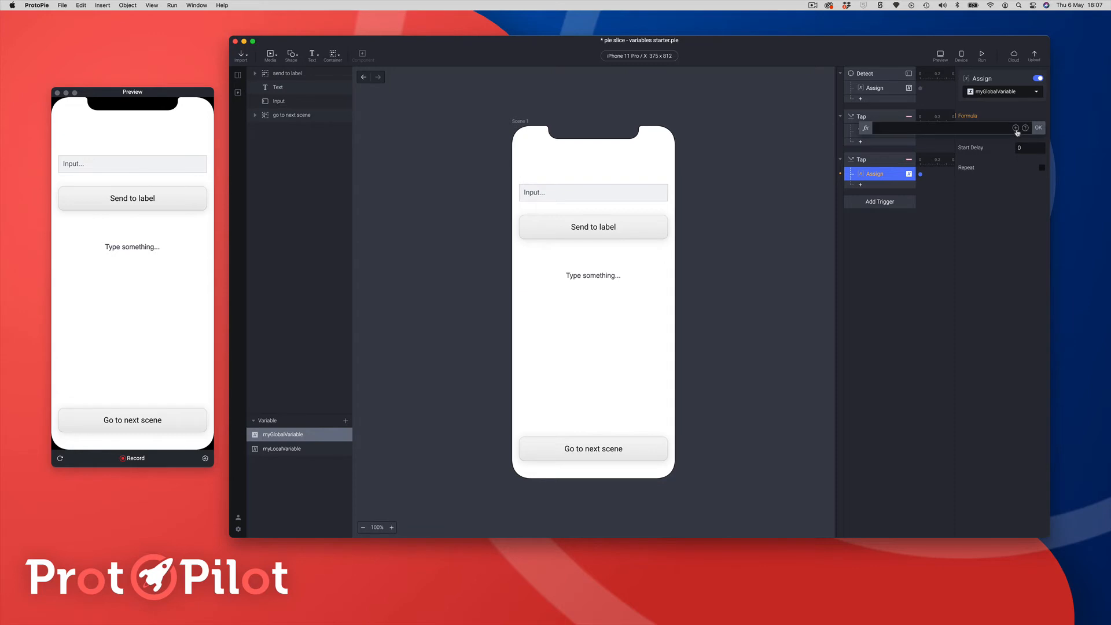
{"action": "left_click", "coordinate": [1016, 128]}
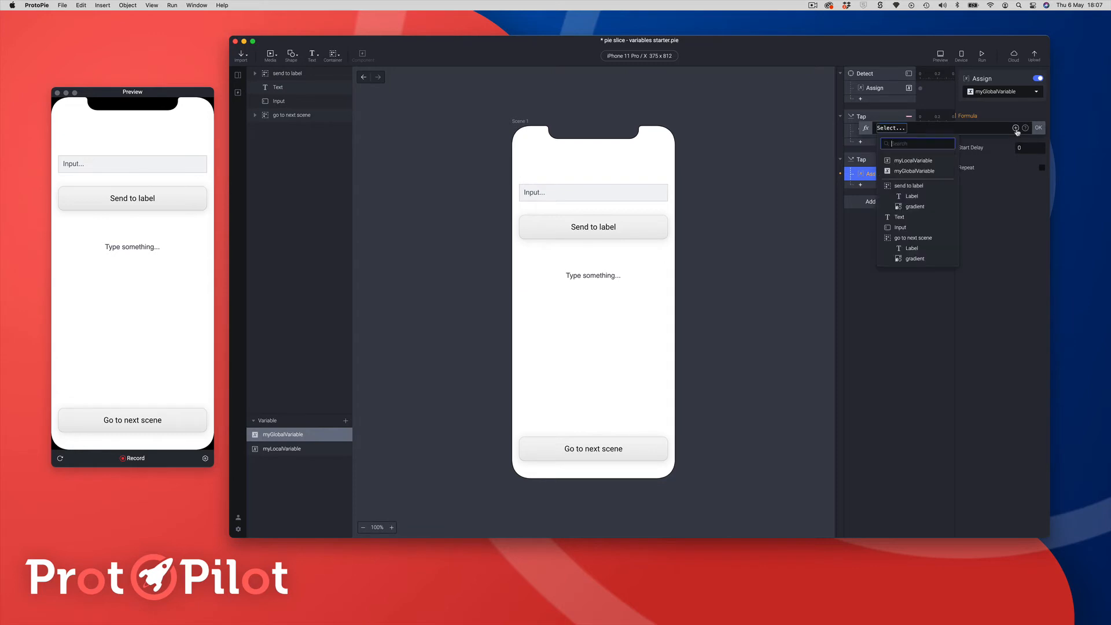
{"action": "left_click", "coordinate": [909, 229]}
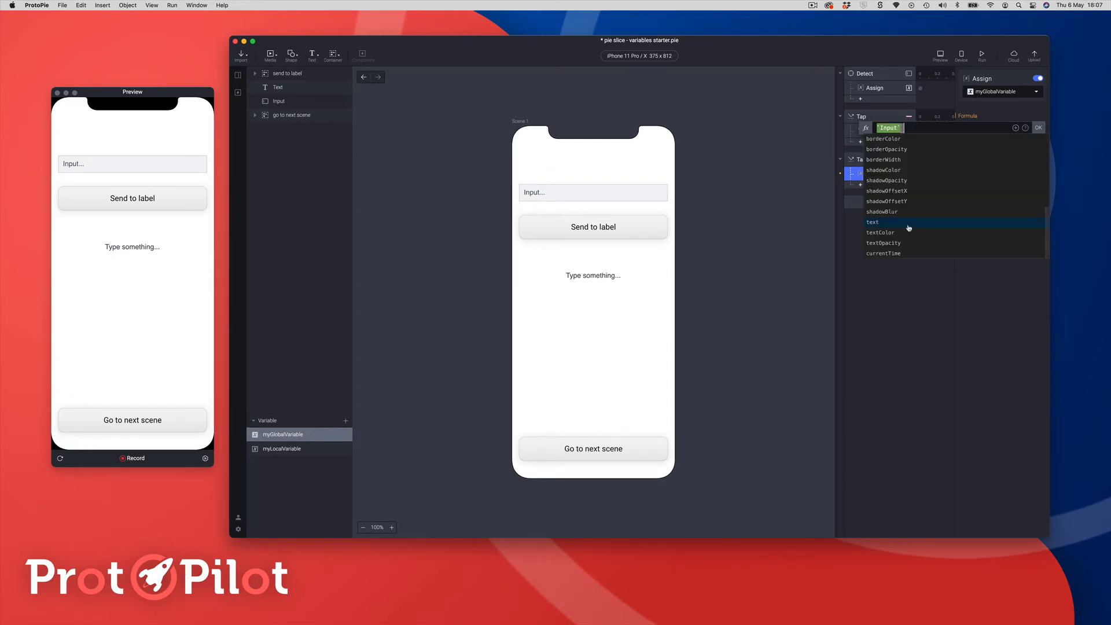
{"action": "left_click", "coordinate": [882, 225]}
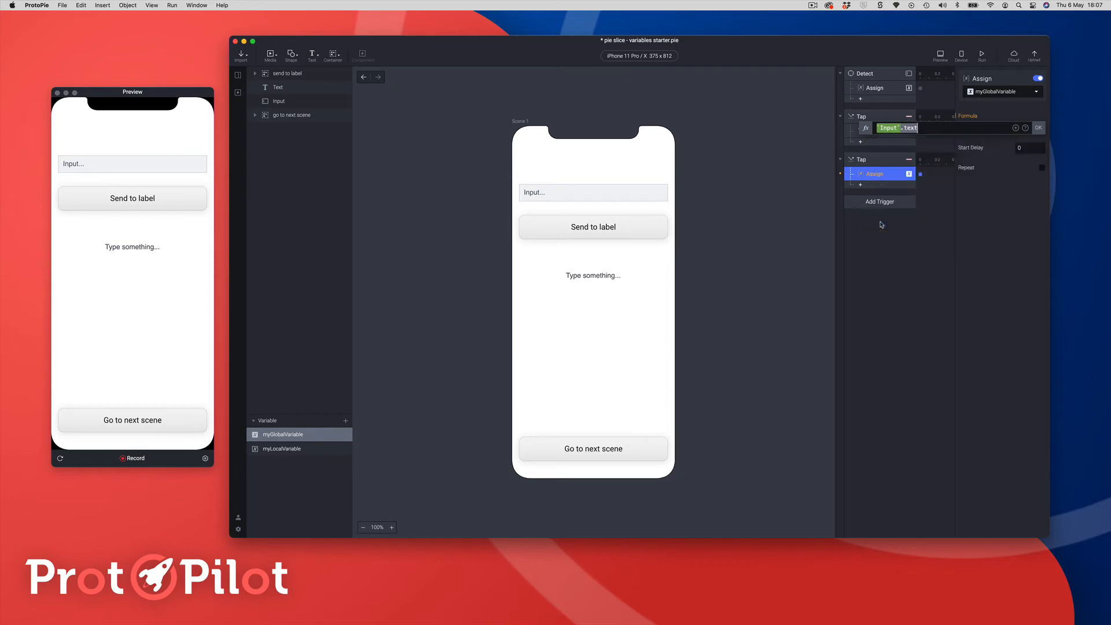
{"action": "left_click", "coordinate": [1039, 128]}
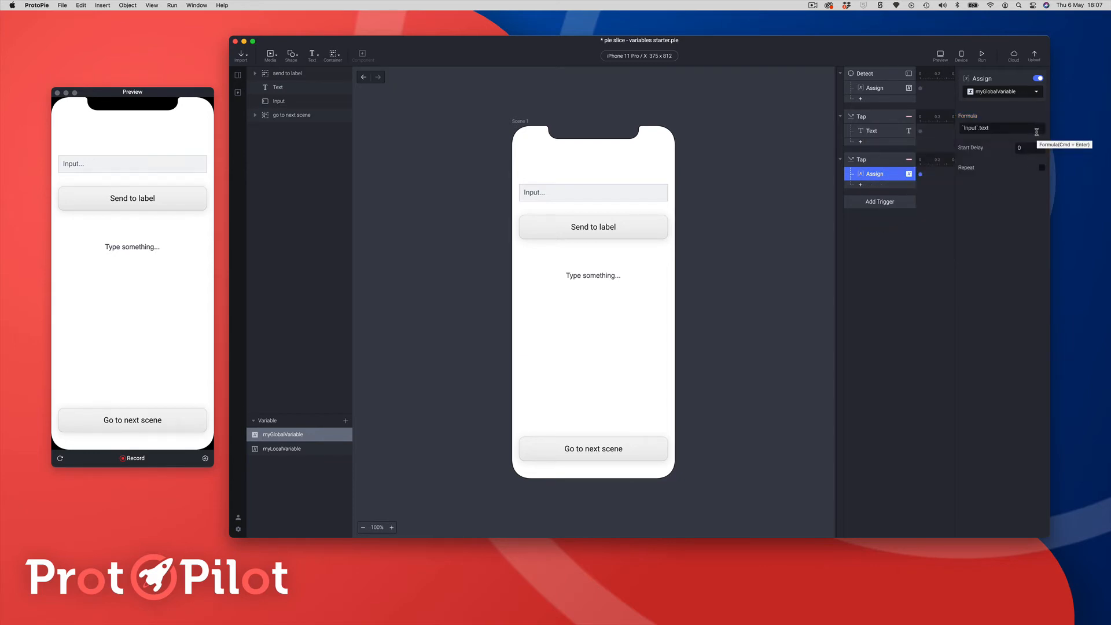
Add a Jump response to Scene 2 under the go to next scene Tap trigger
{"action": "left_click", "coordinate": [876, 185]}
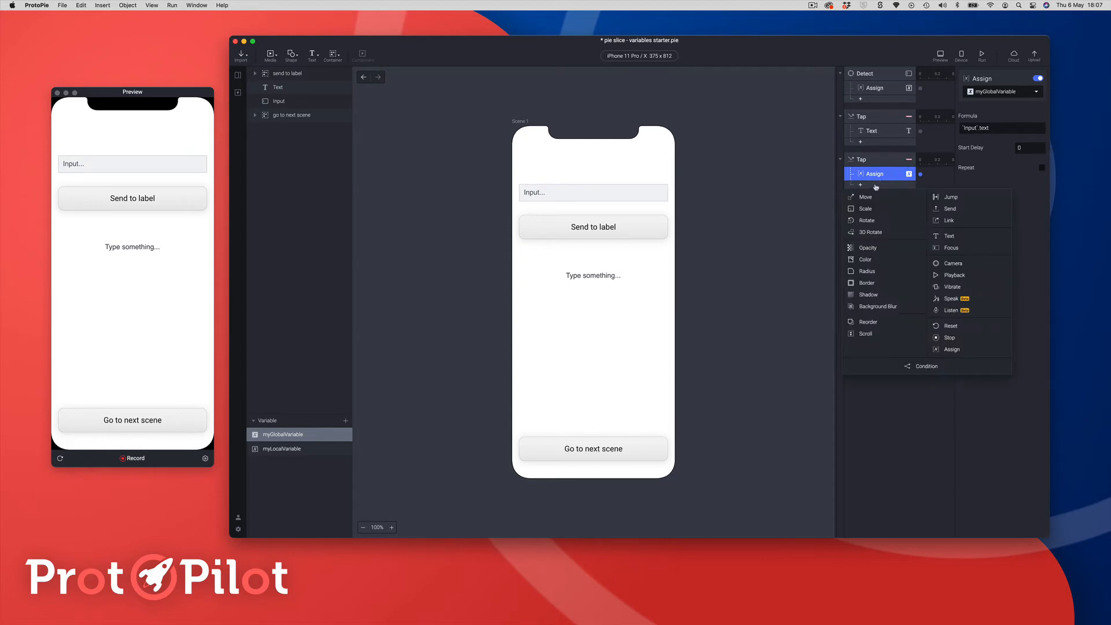
{"action": "left_click", "coordinate": [937, 197]}
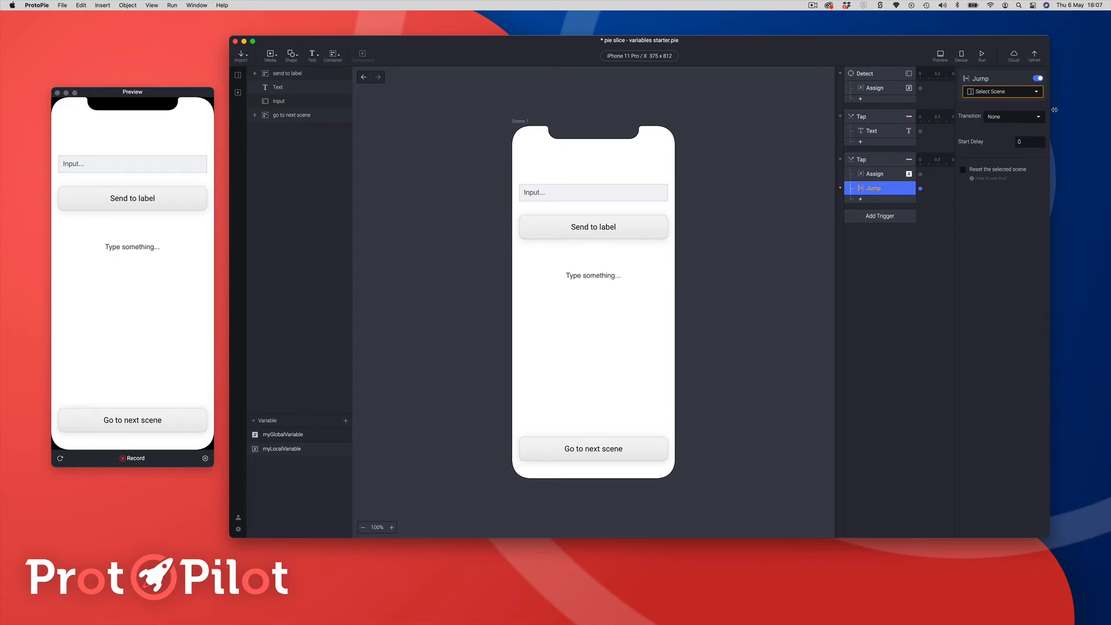
{"action": "left_click", "coordinate": [1012, 92]}
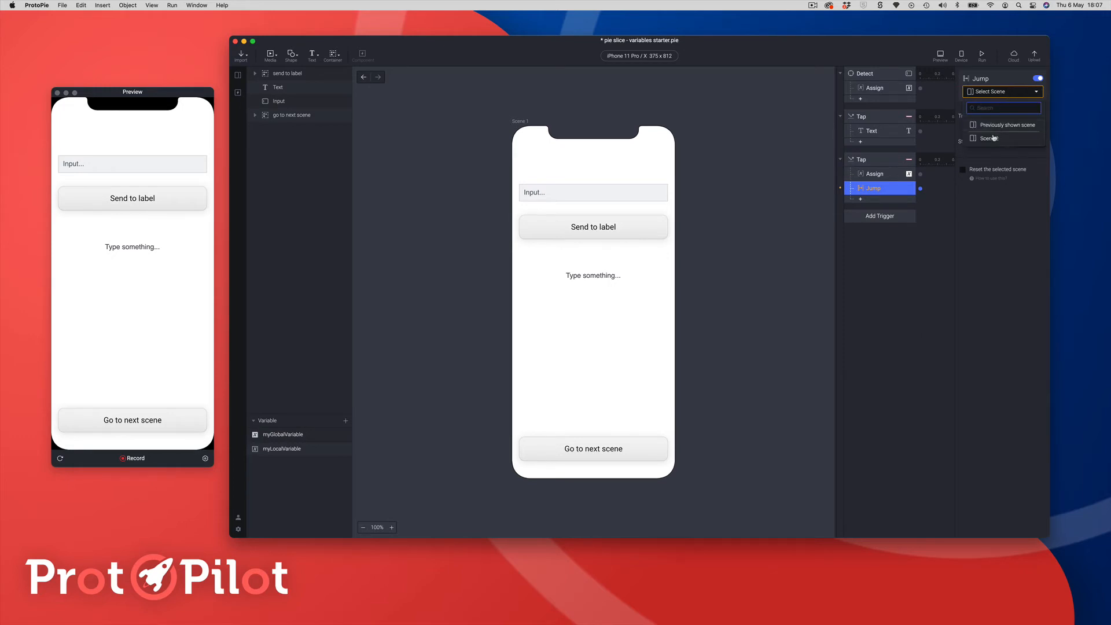
{"action": "left_click", "coordinate": [993, 138]}
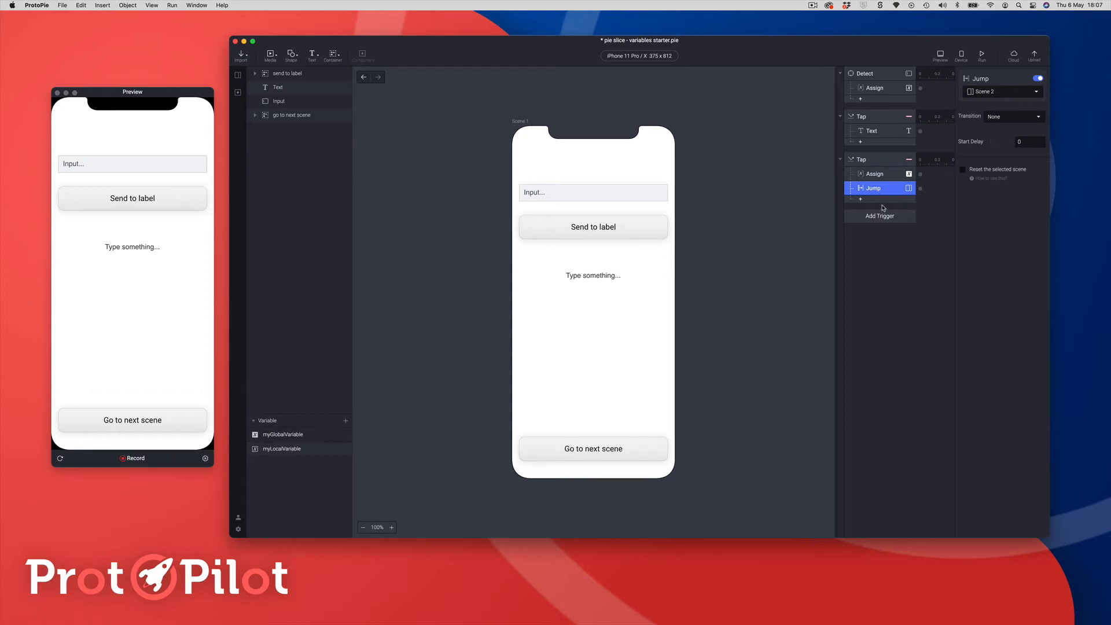
Open Scene 2 and add a Start trigger to it
{"action": "left_click", "coordinate": [237, 76]}
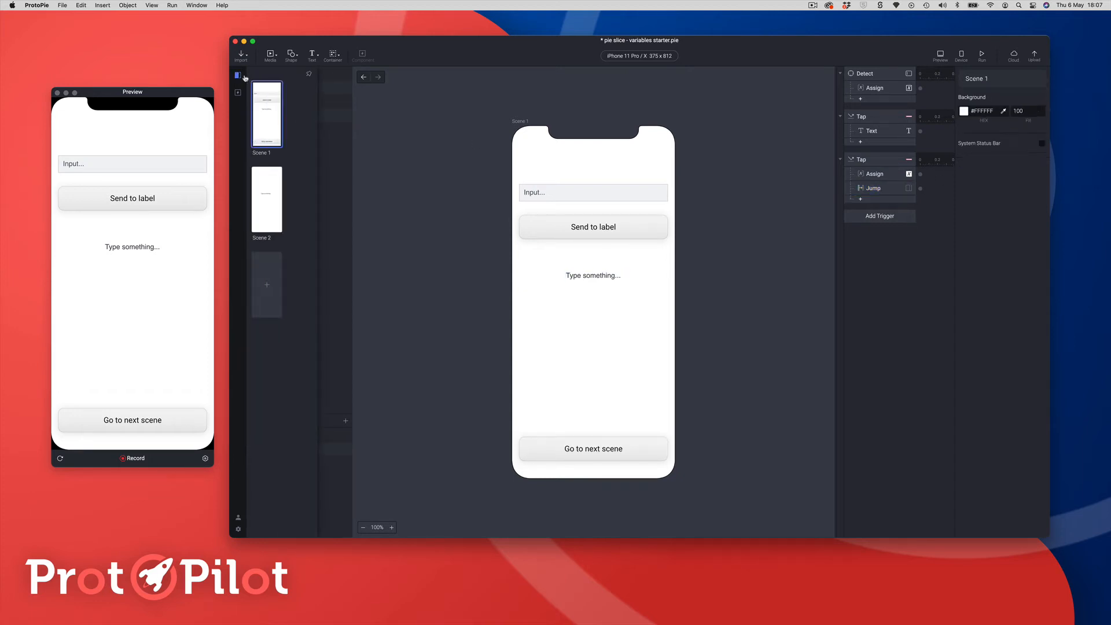
{"action": "left_click", "coordinate": [275, 221]}
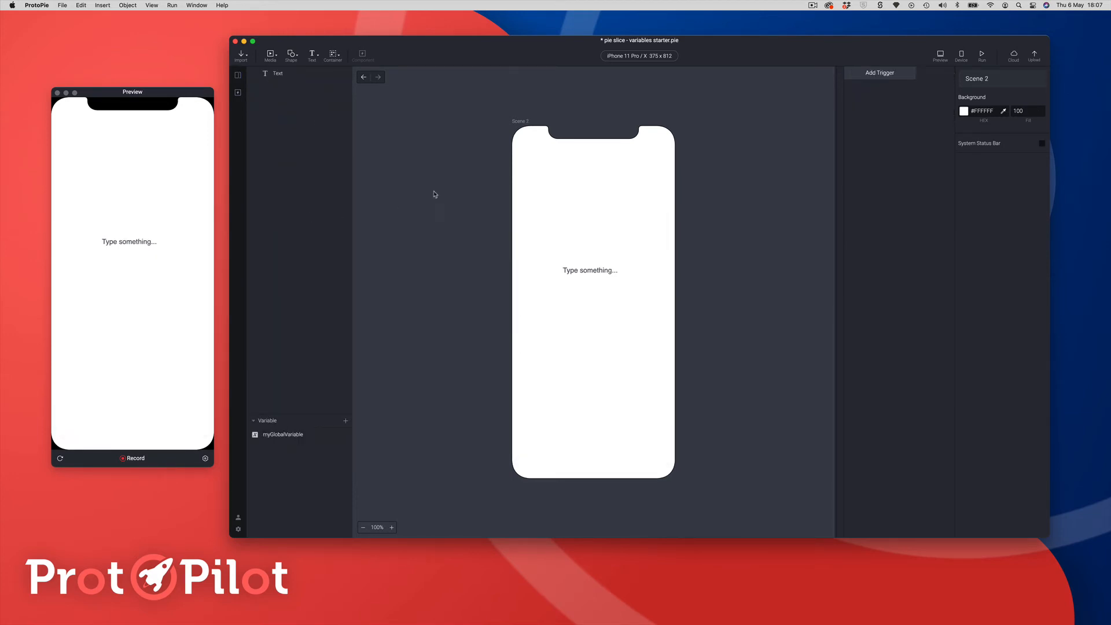
{"action": "left_click", "coordinate": [580, 272]}
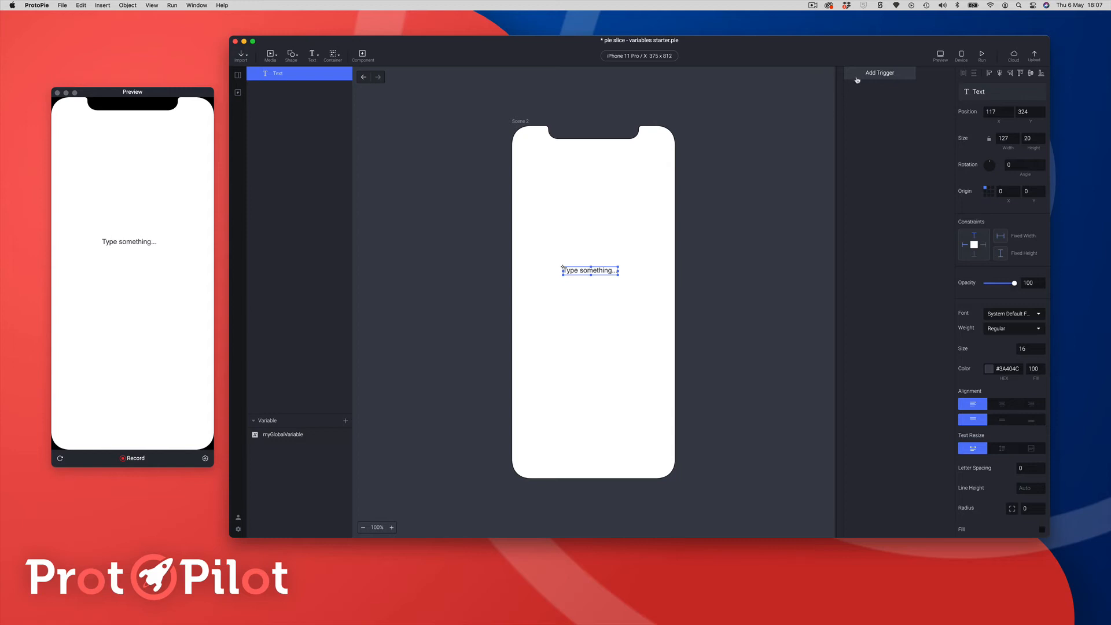
{"action": "left_click", "coordinate": [858, 77]}
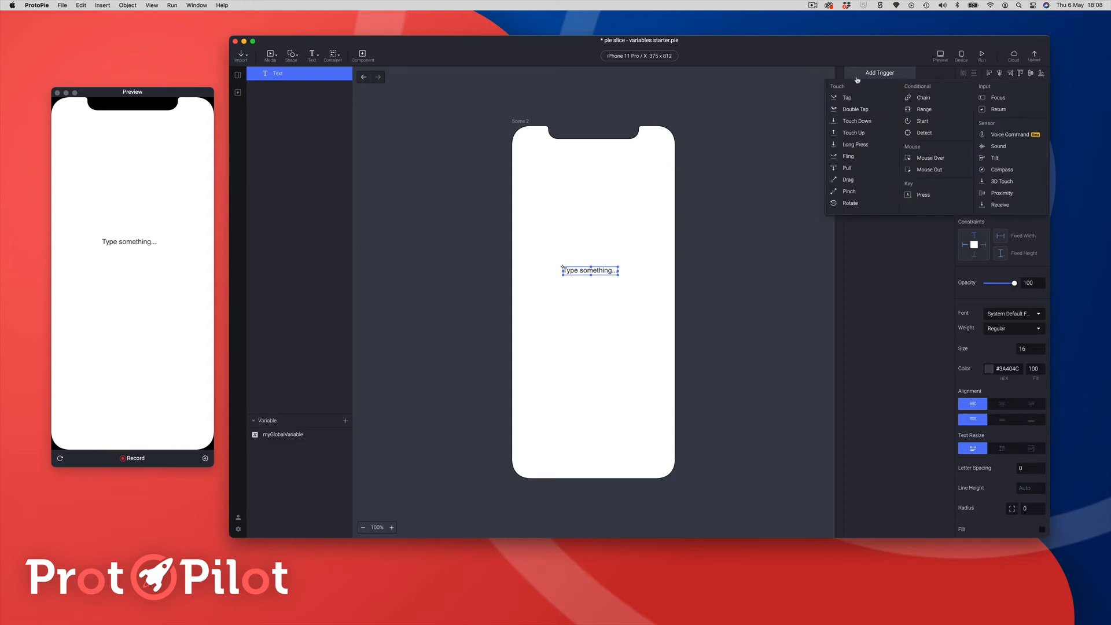
{"action": "left_click", "coordinate": [931, 126]}
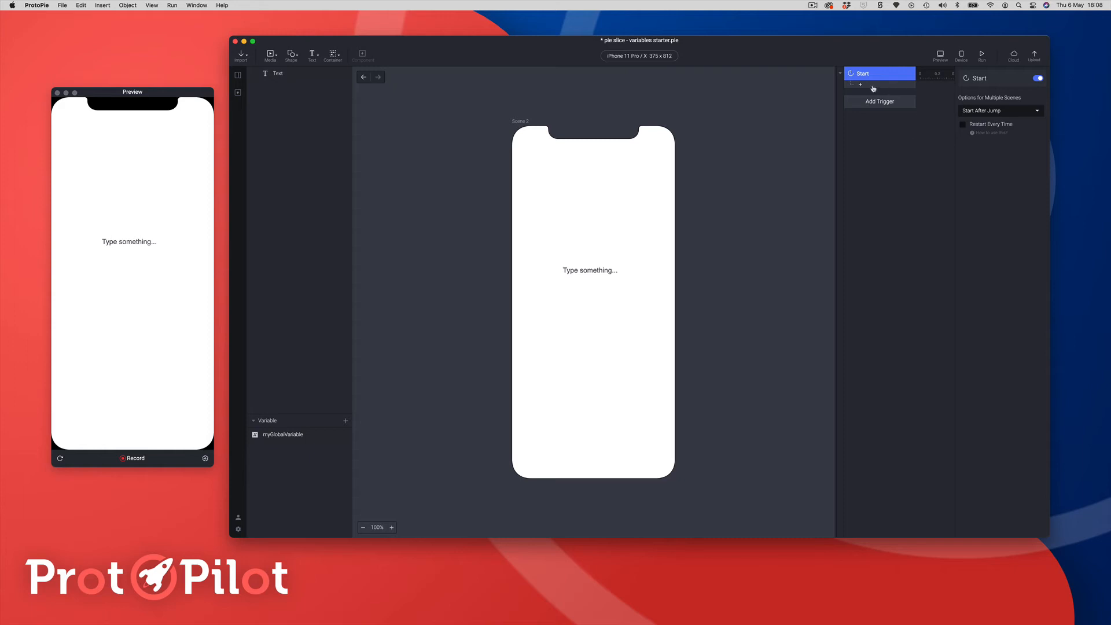
Add a Text response under Scene 2's Start trigger with the Text layer as its target
{"action": "left_click", "coordinate": [874, 87]}
{"action": "left_click", "coordinate": [944, 137]}
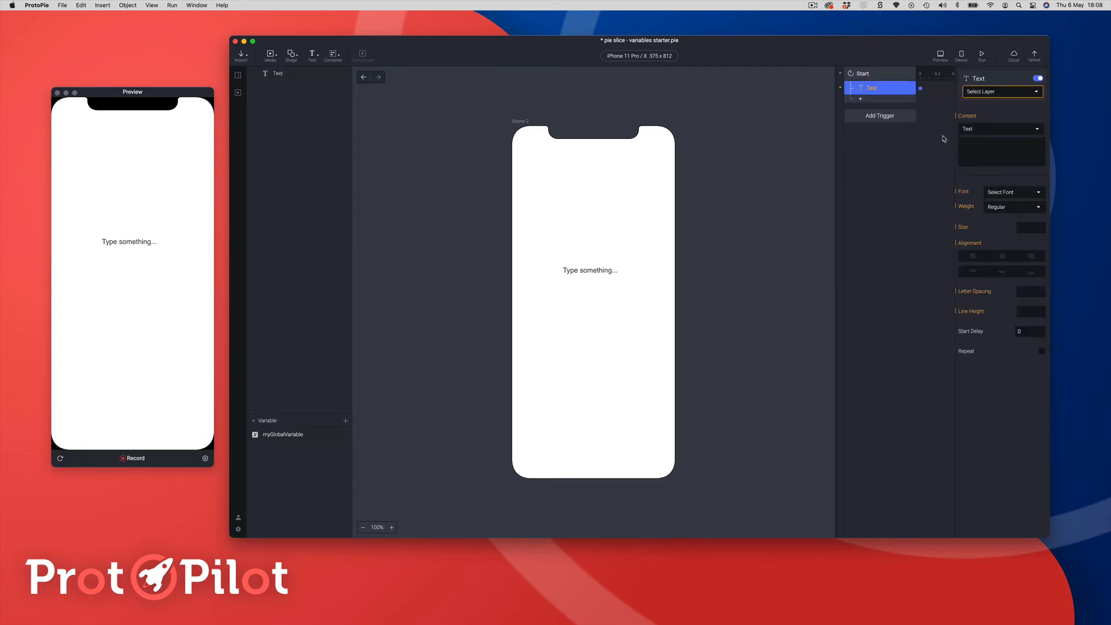
{"action": "left_click", "coordinate": [1007, 93]}
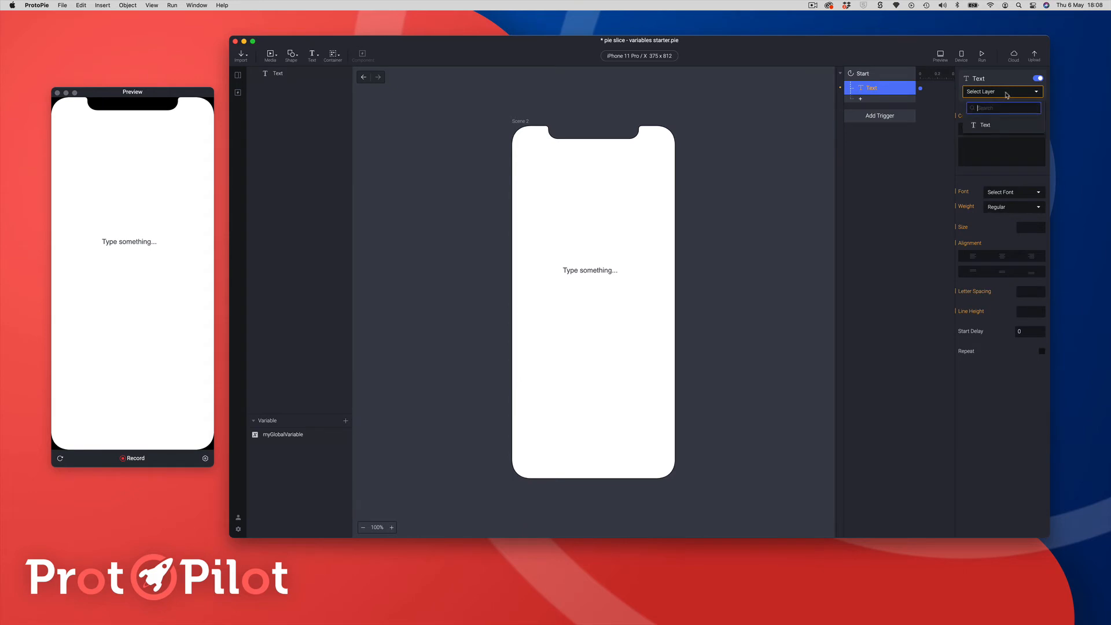
{"action": "left_click", "coordinate": [987, 124]}
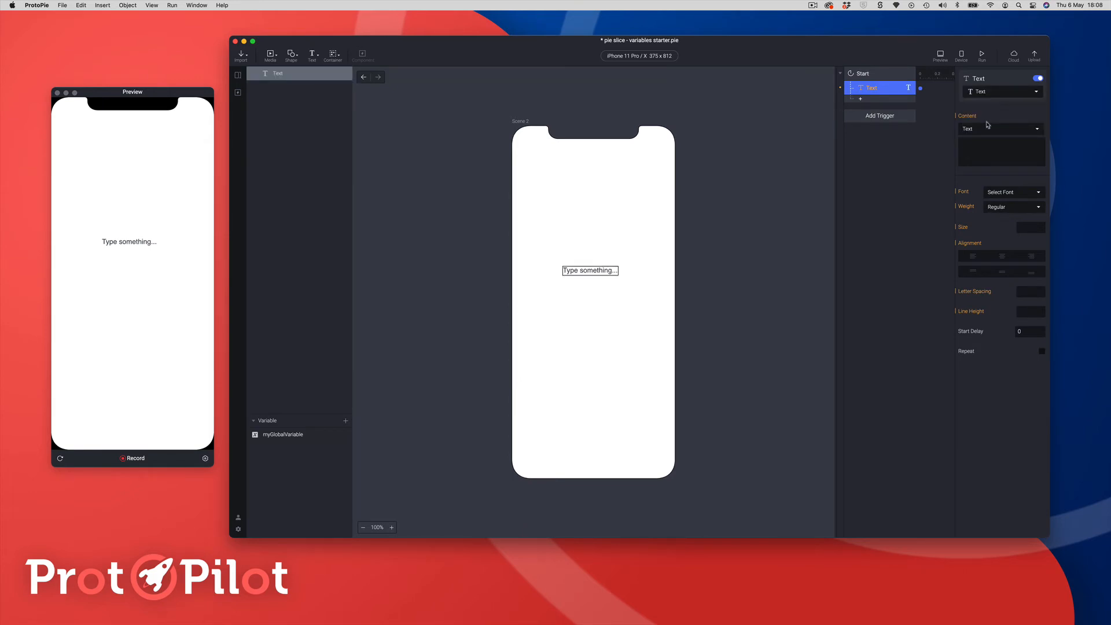
Switch the Text response's content to Formula and set the formula to myGlobalVariable
{"action": "left_click", "coordinate": [986, 128]}
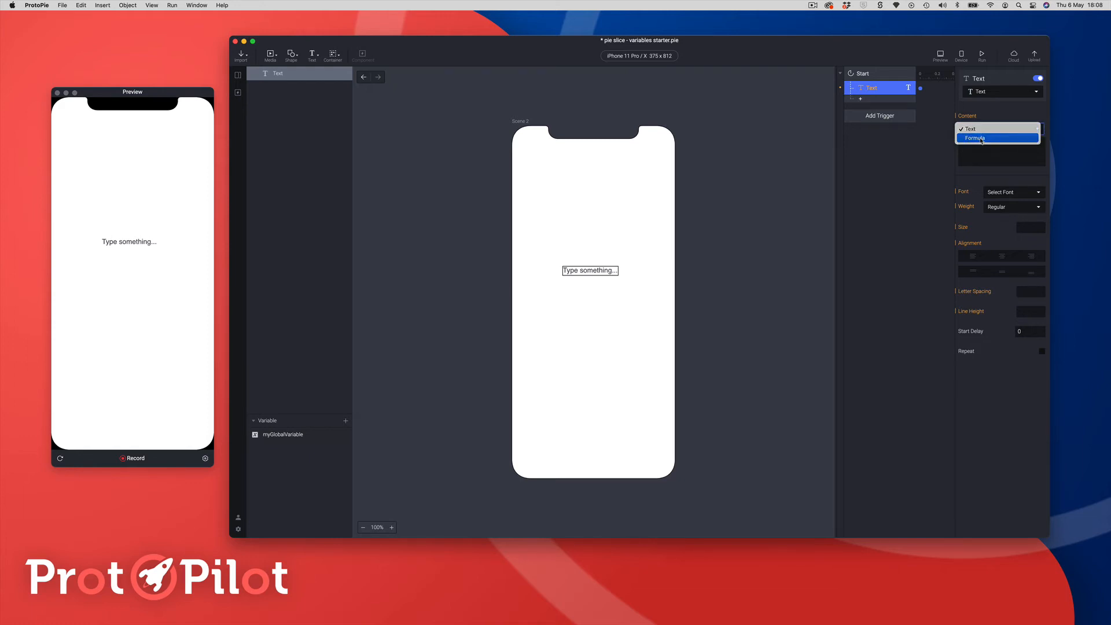
{"action": "left_click", "coordinate": [982, 139]}
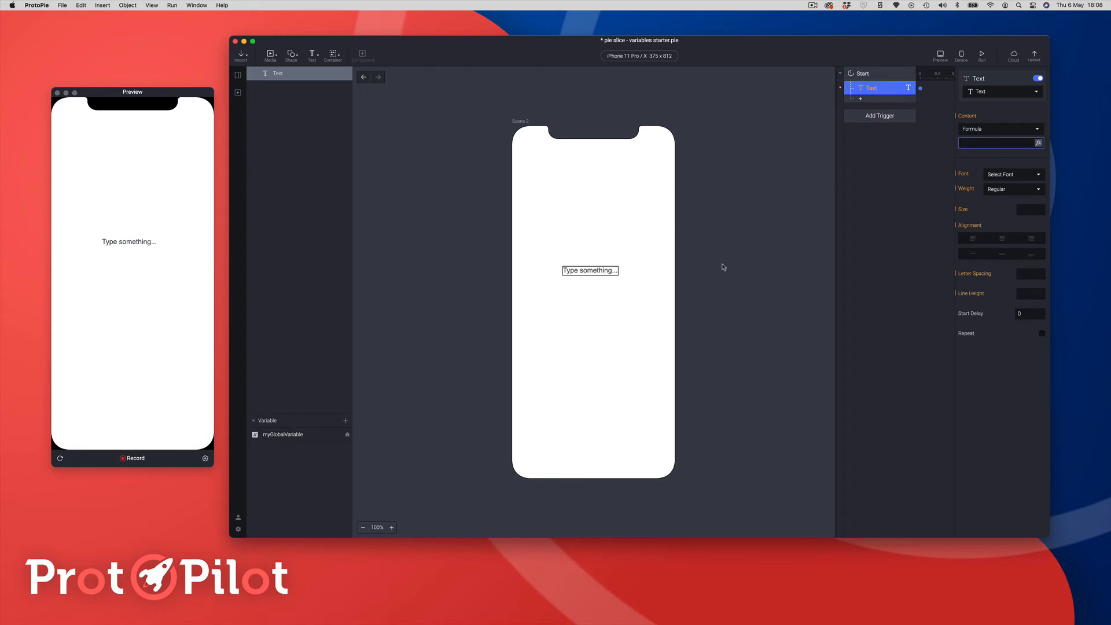
{"action": "left_click", "coordinate": [1038, 143]}
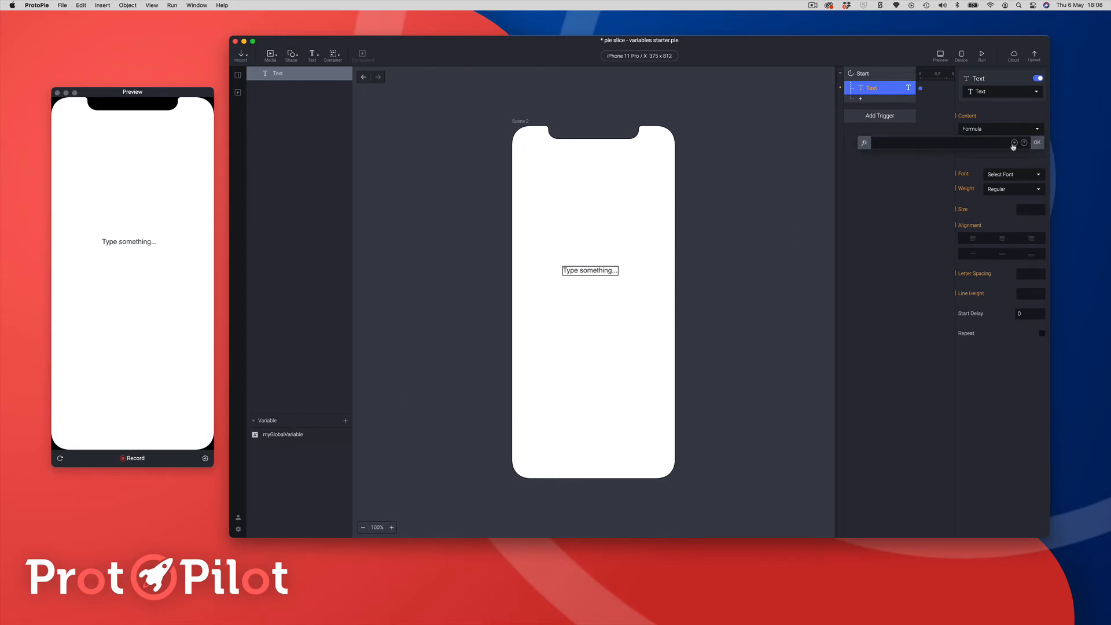
{"action": "type", "text": "myGlobalVariable"}
{"action": "key", "text": "Return"}
{"action": "left_click", "coordinate": [1035, 143]}
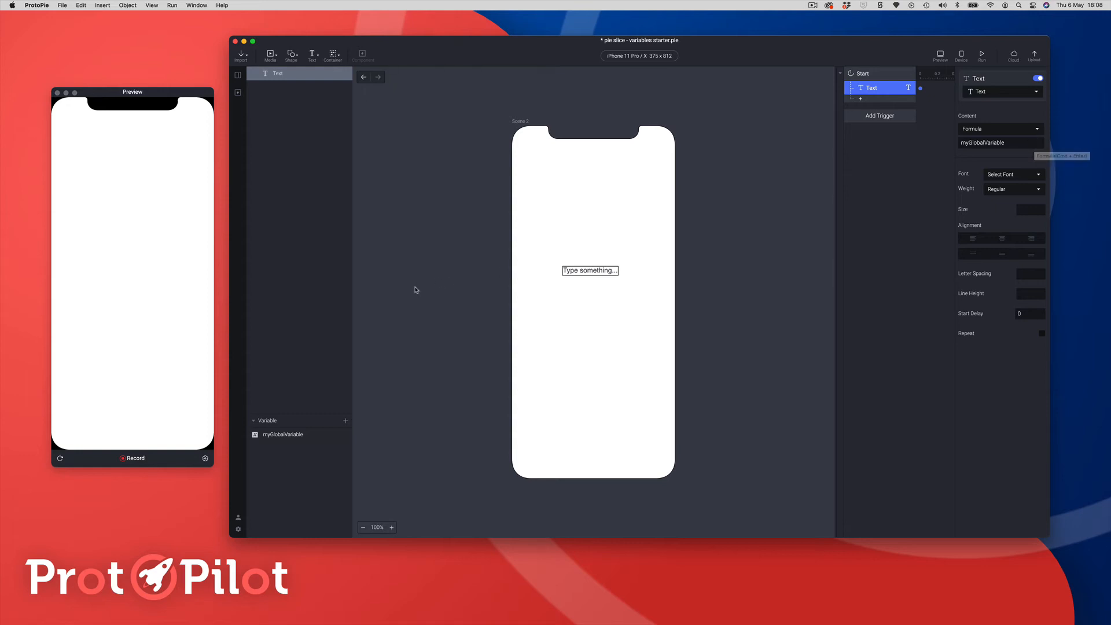
Return to Scene 1 and test the preview by entering "Han Solo" in the input and going to the next scene
{"action": "left_click", "coordinate": [240, 79]}
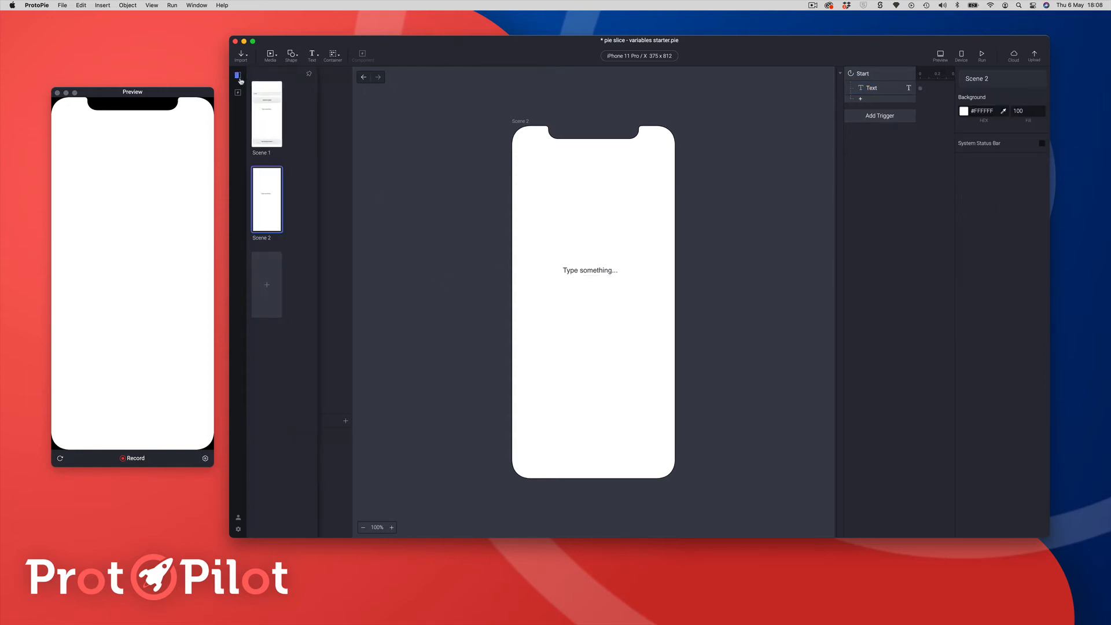
{"action": "double_click", "coordinate": [275, 130]}
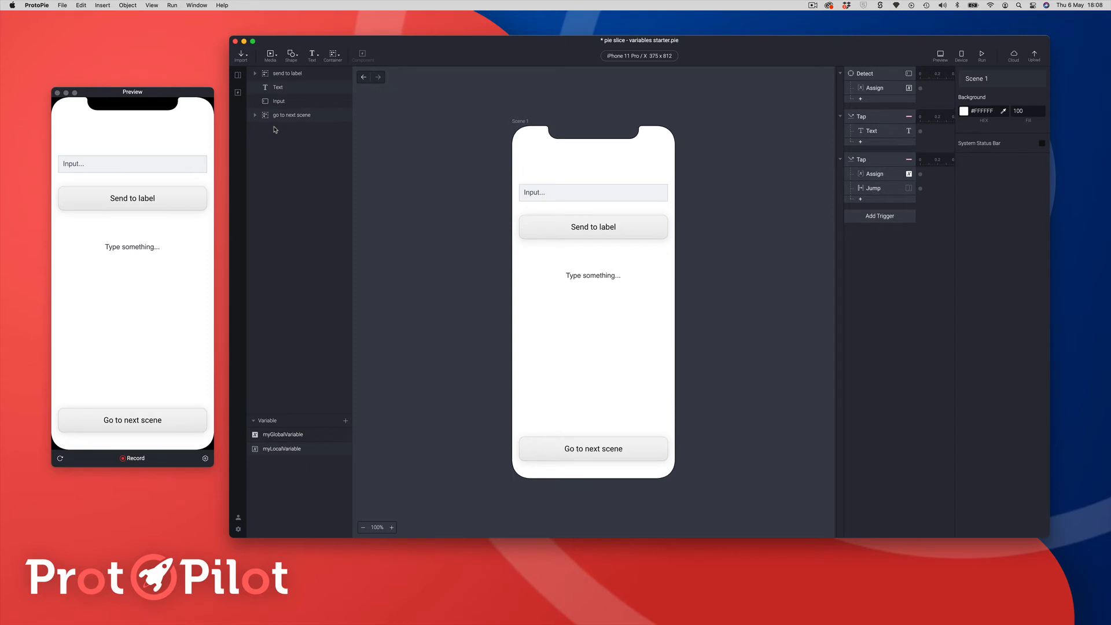
{"action": "left_click", "coordinate": [119, 165]}
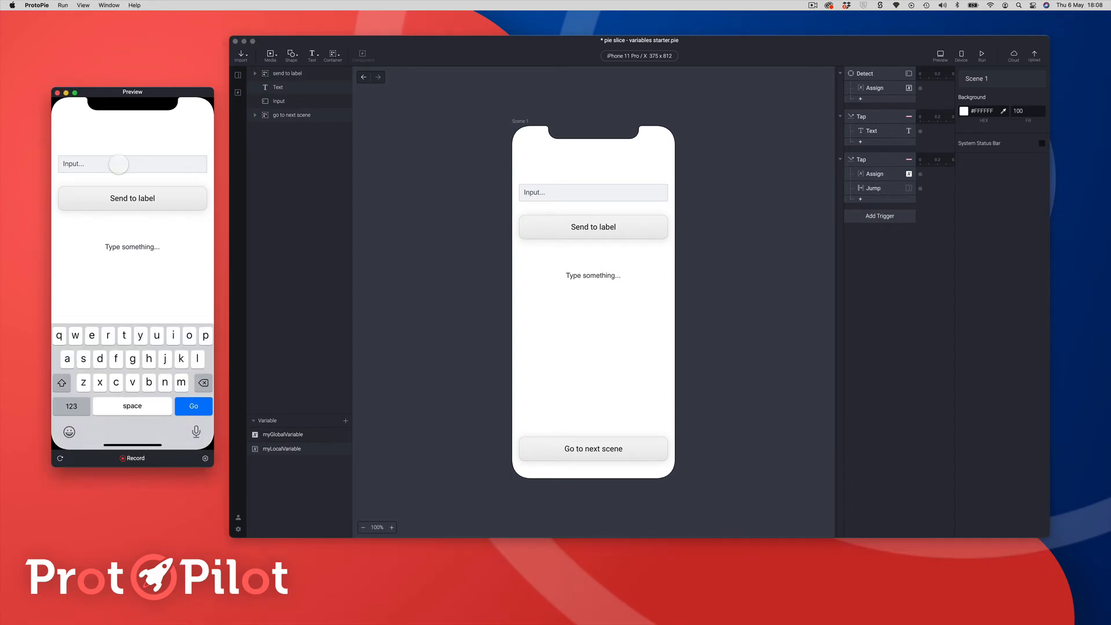
{"action": "type", "text": "Han Solo"}
{"action": "left_click", "coordinate": [190, 307]}
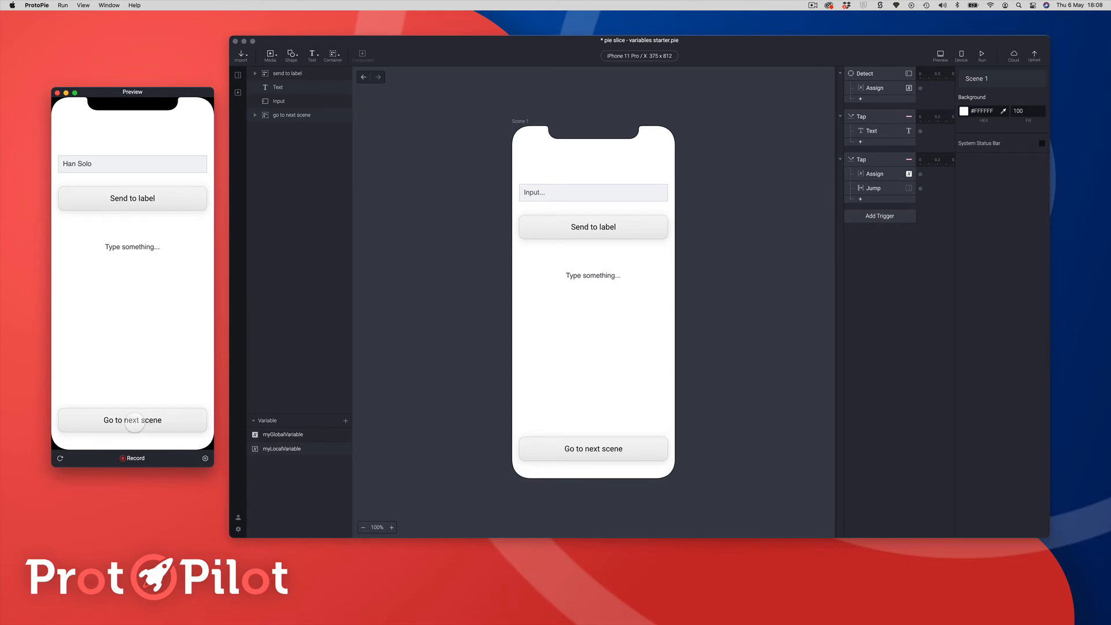
{"action": "left_click", "coordinate": [134, 424]}
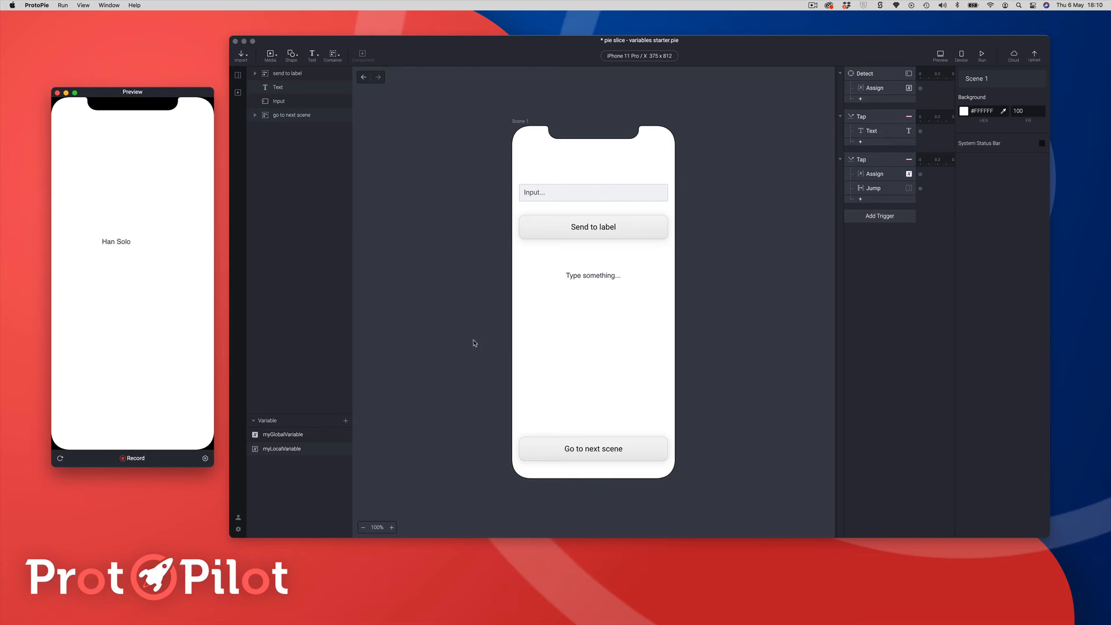
{"action": "left_click", "coordinate": [241, 81]}
{"action": "left_click", "coordinate": [239, 77]}
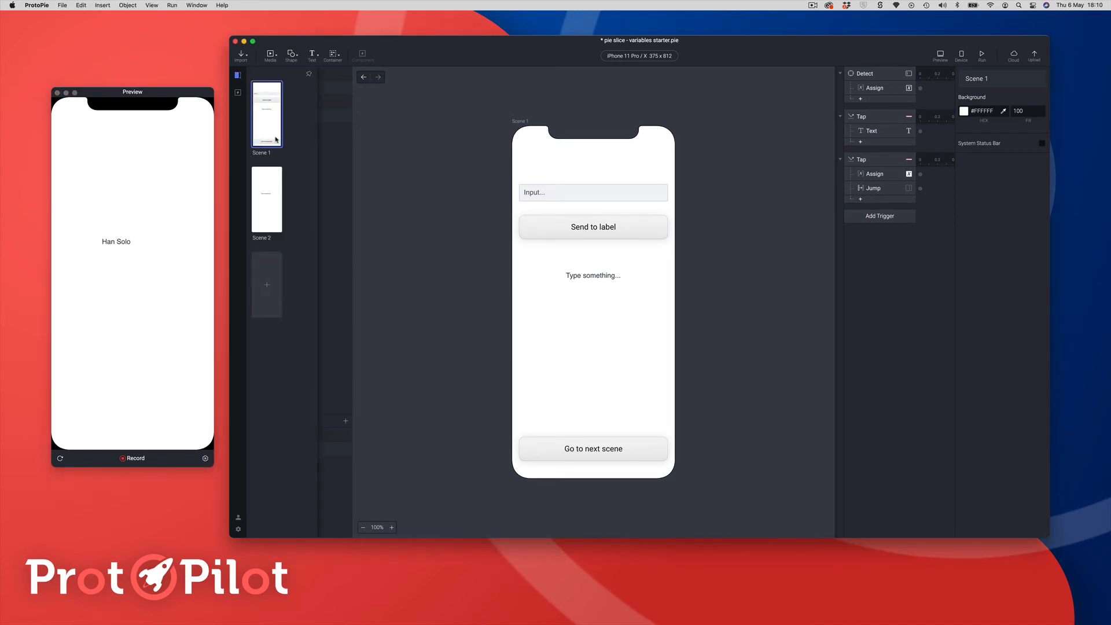
{"action": "left_click", "coordinate": [666, 315]}
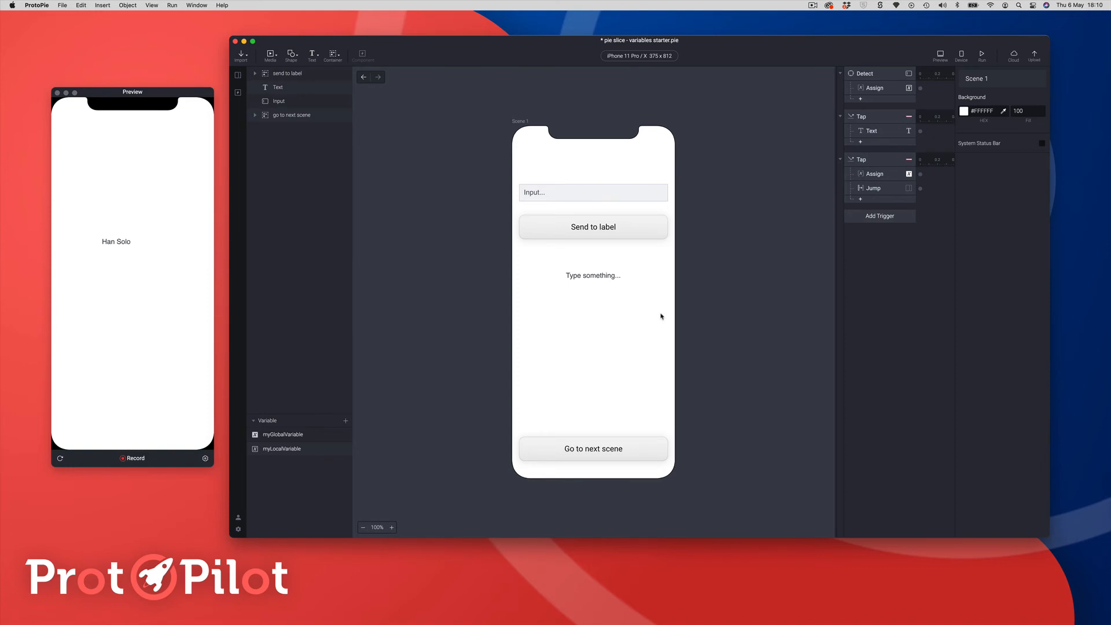
Convert the Input, send to label and Text layers of Scene 1 into one component
{"action": "left_click", "coordinate": [541, 194]}
{"action": "left_click", "coordinate": [556, 236], "text": "shift"}
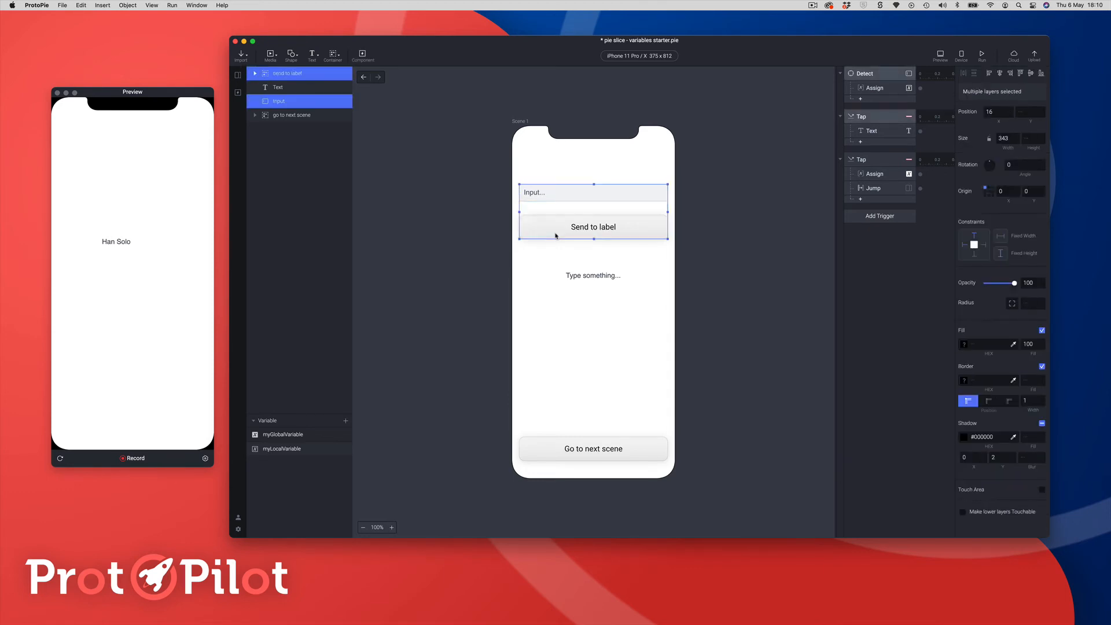
{"action": "left_click", "coordinate": [575, 276], "text": "shift"}
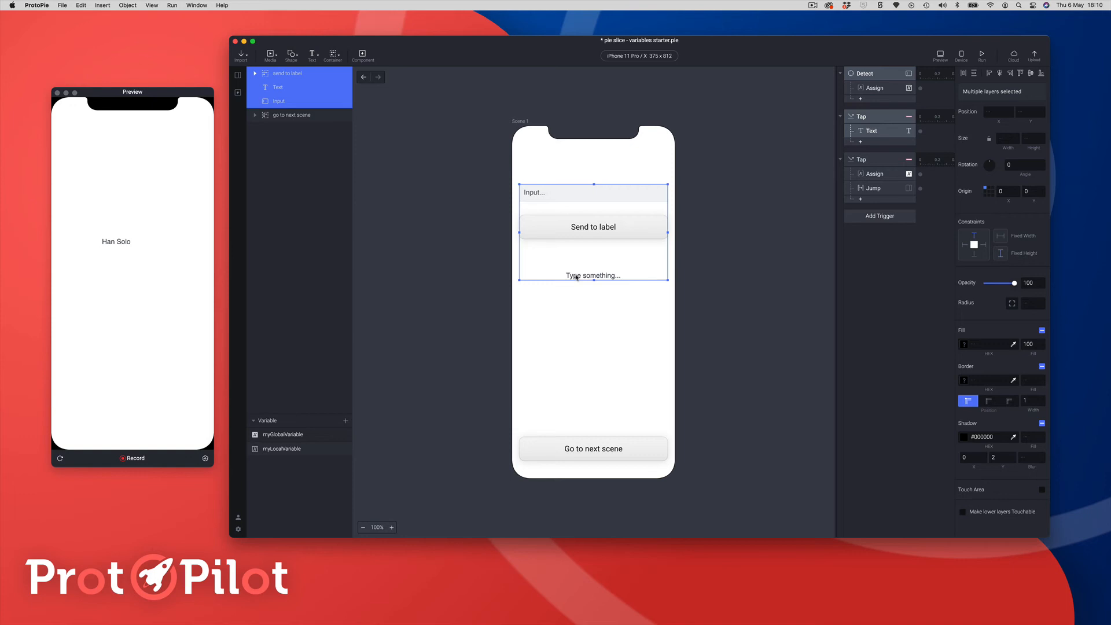
{"action": "left_click", "coordinate": [361, 55]}
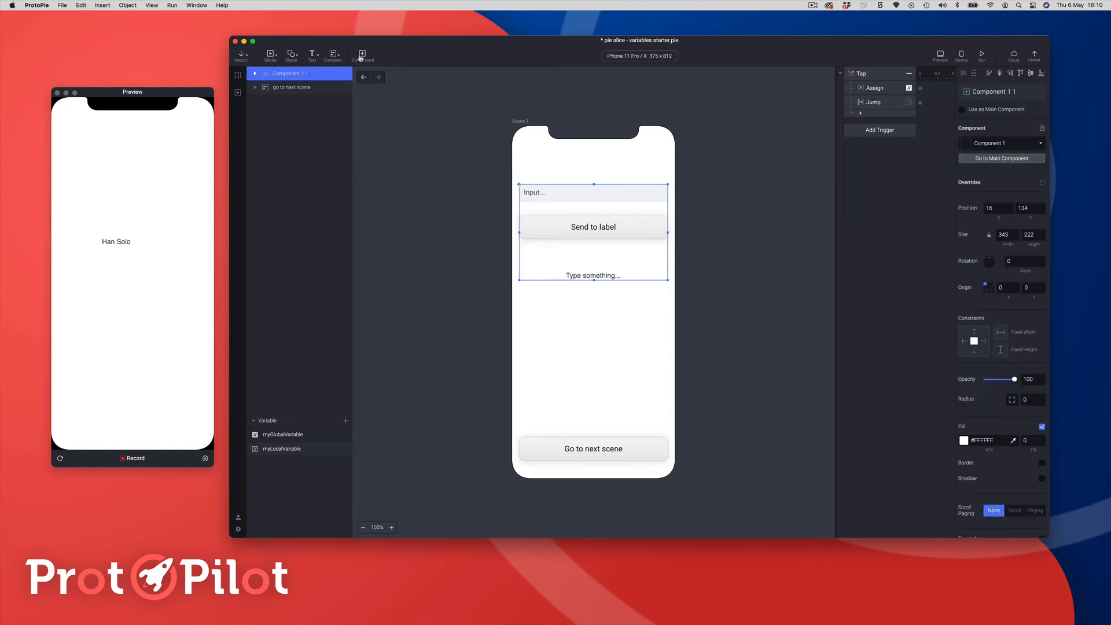
Rename the new component layer in Scene 1 as Form
{"action": "double_click", "coordinate": [297, 74]}
{"action": "left_click", "coordinate": [323, 73]}
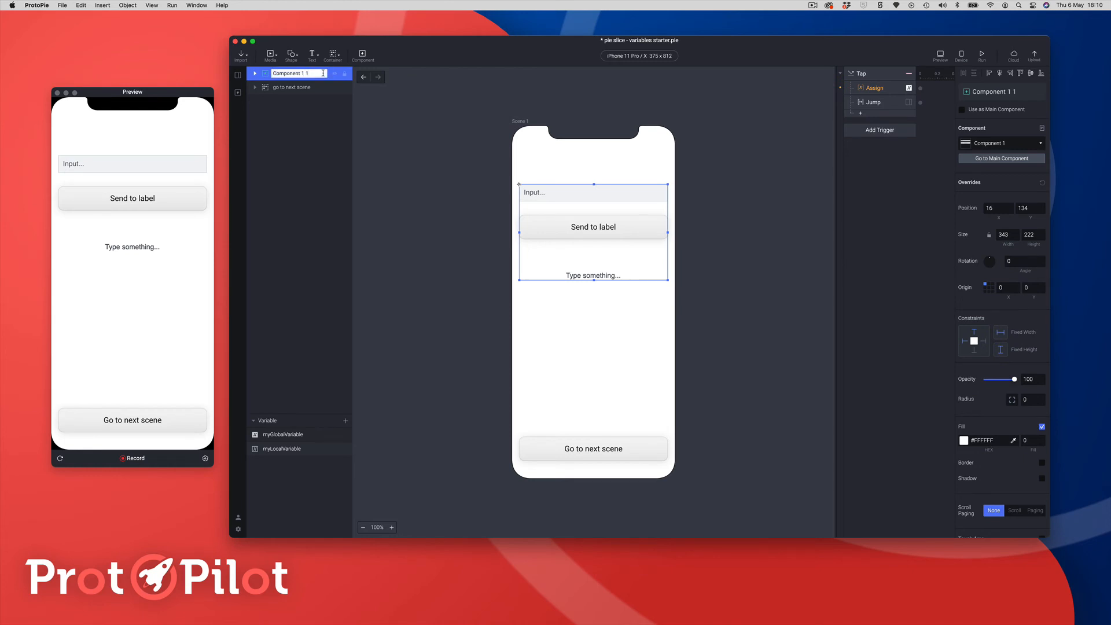
{"action": "key", "text": "super+a"}
{"action": "type", "text": "Form"}
{"action": "key", "text": "Return"}
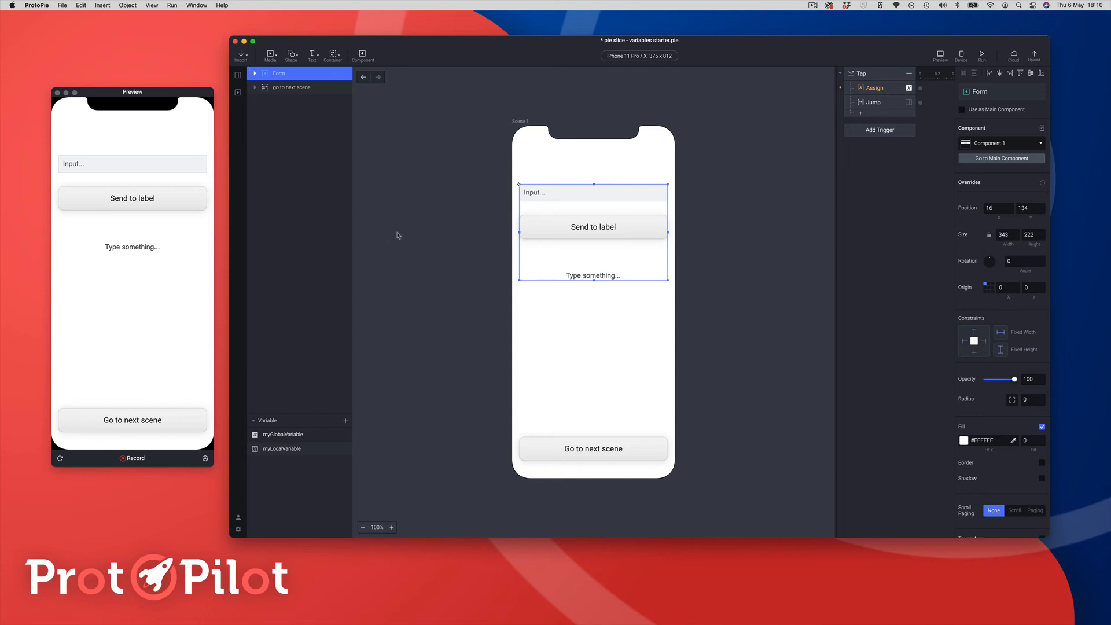
Test the component in the preview by entering "Yoda" in the input and sending it to the label
{"action": "left_click", "coordinate": [96, 164]}
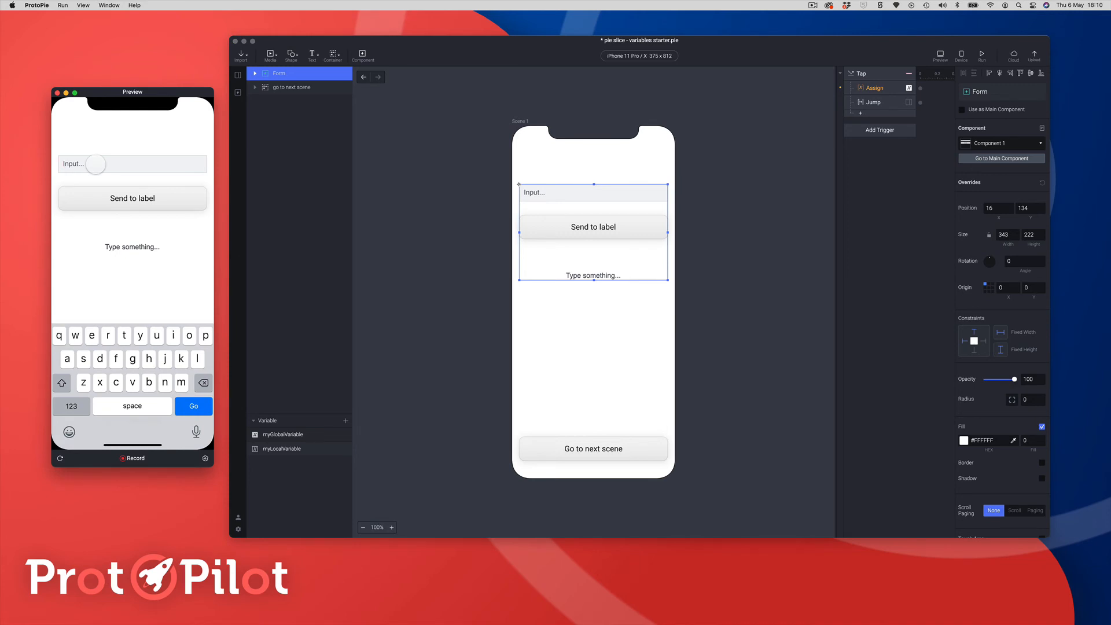
{"action": "type", "text": "Yoda"}
{"action": "left_click", "coordinate": [115, 198]}
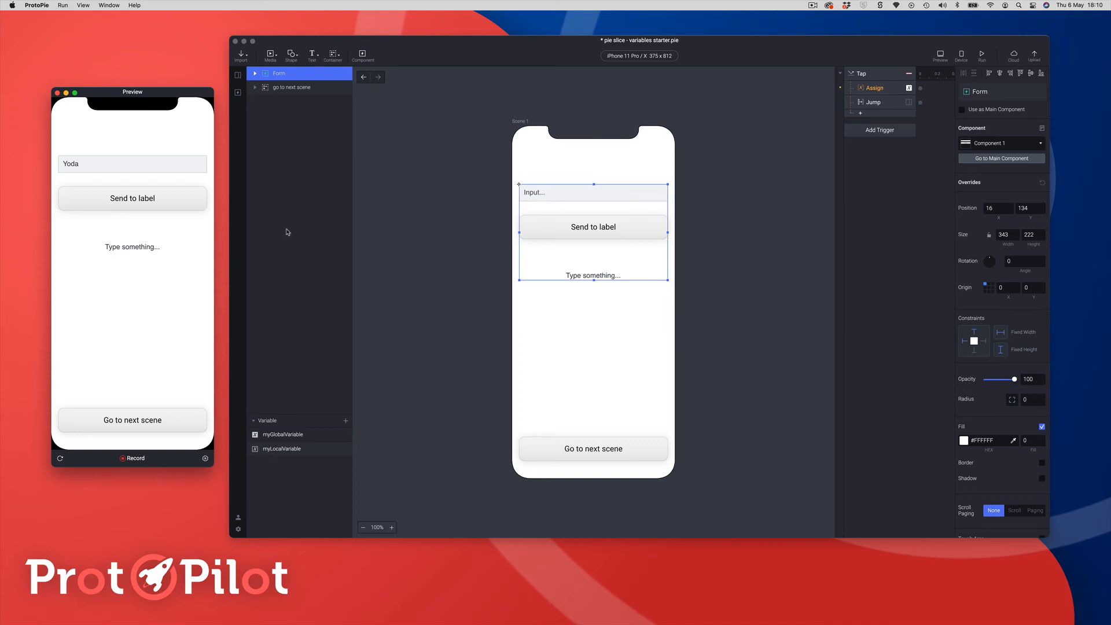
Open the main component of Form and examine the Assign response under its Detect trigger
{"action": "right_click", "coordinate": [268, 76]}
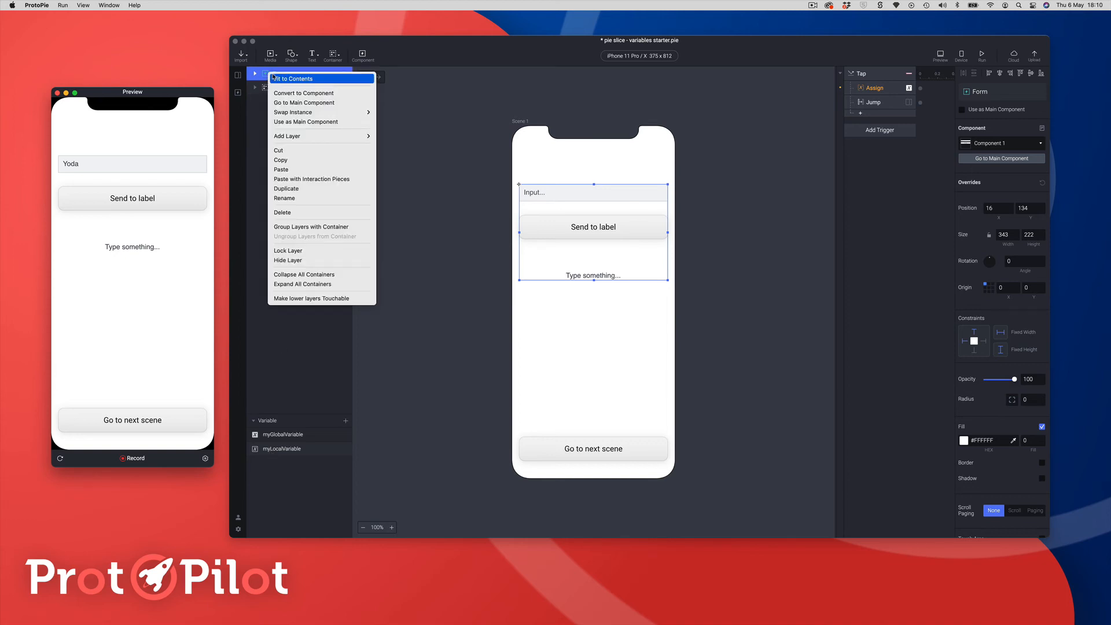
{"action": "left_click", "coordinate": [285, 103]}
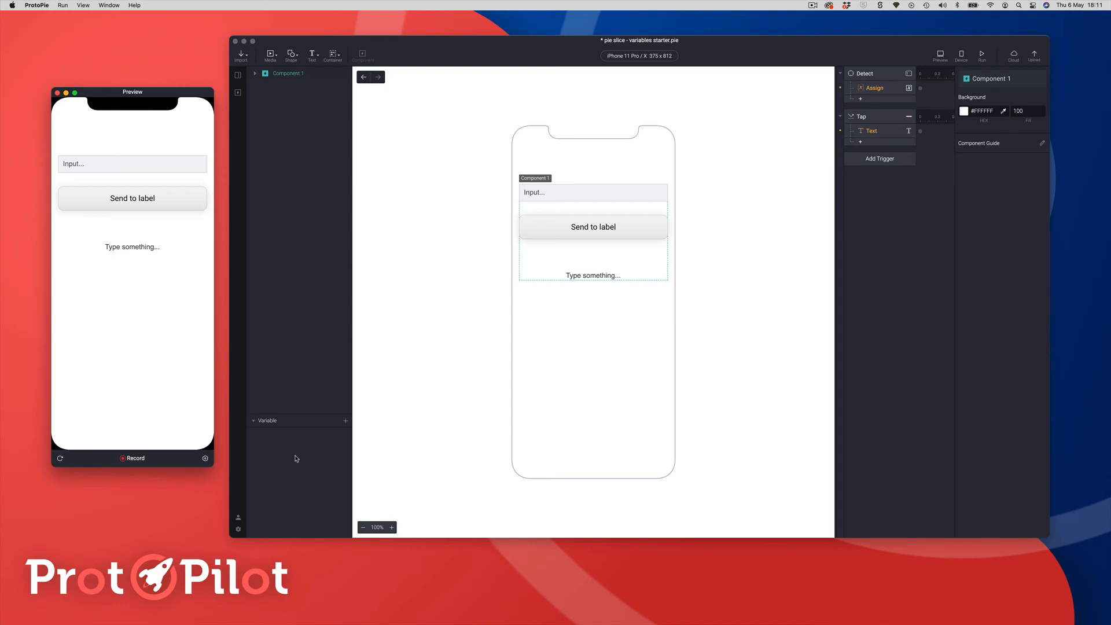
{"action": "left_click", "coordinate": [883, 94]}
{"action": "left_click", "coordinate": [881, 90]}
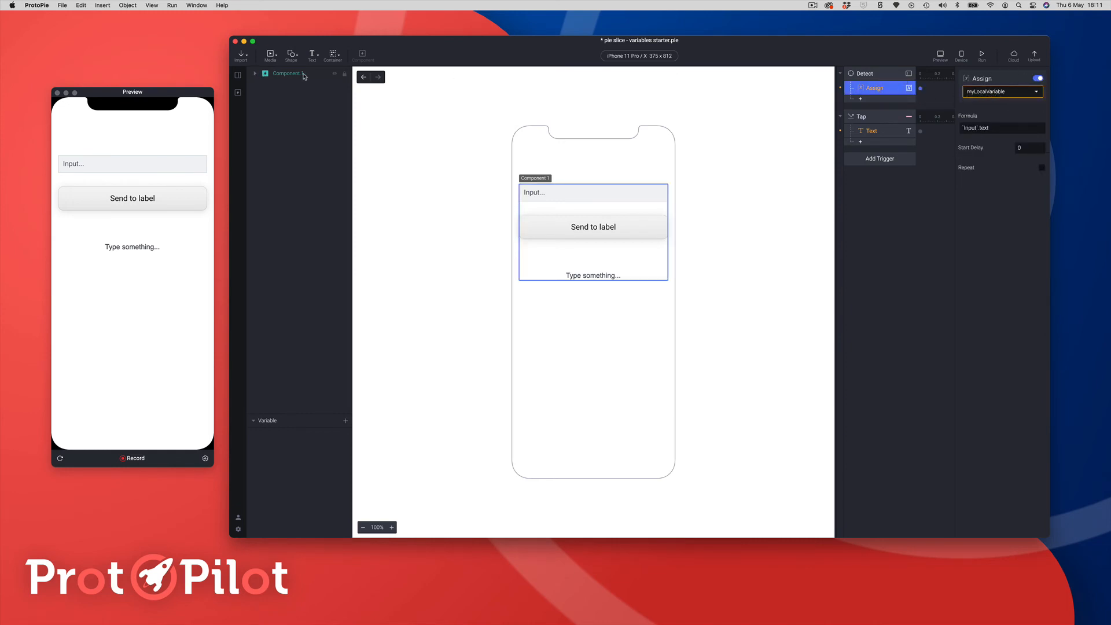
Return to Scene 1 and copy the myLocalVariable variable
{"action": "left_click", "coordinate": [364, 80]}
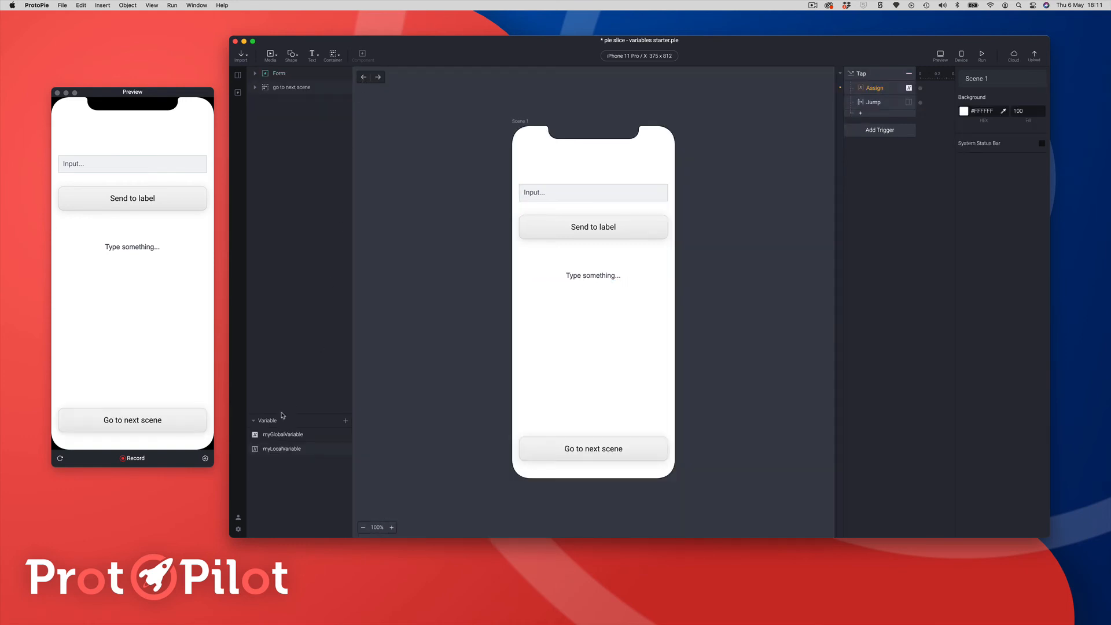
{"action": "left_click", "coordinate": [266, 449]}
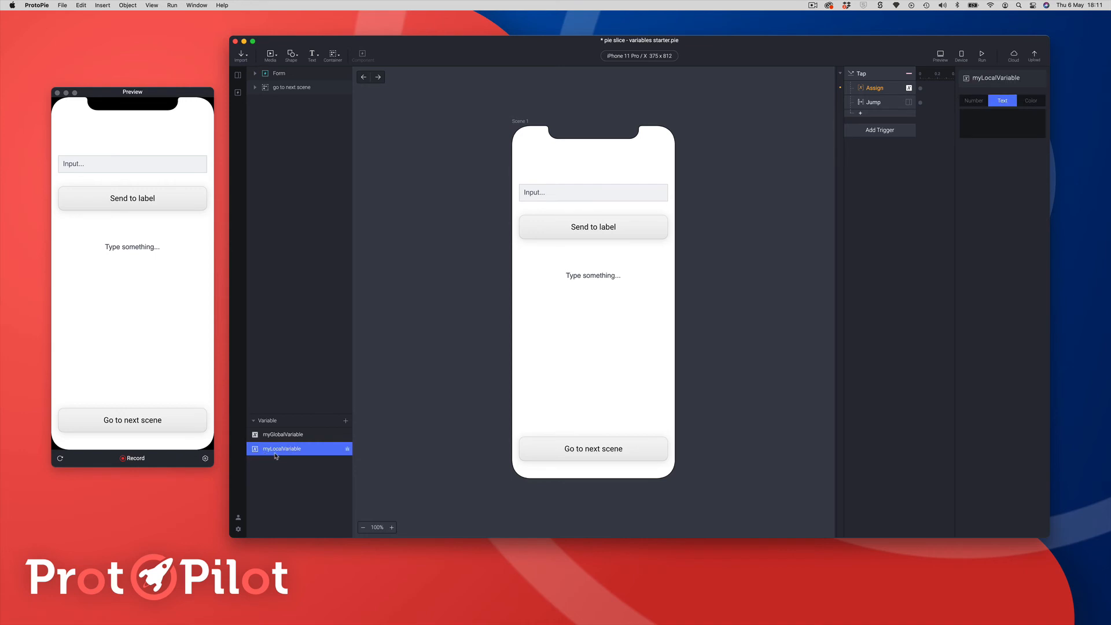
{"action": "right_click", "coordinate": [276, 455]}
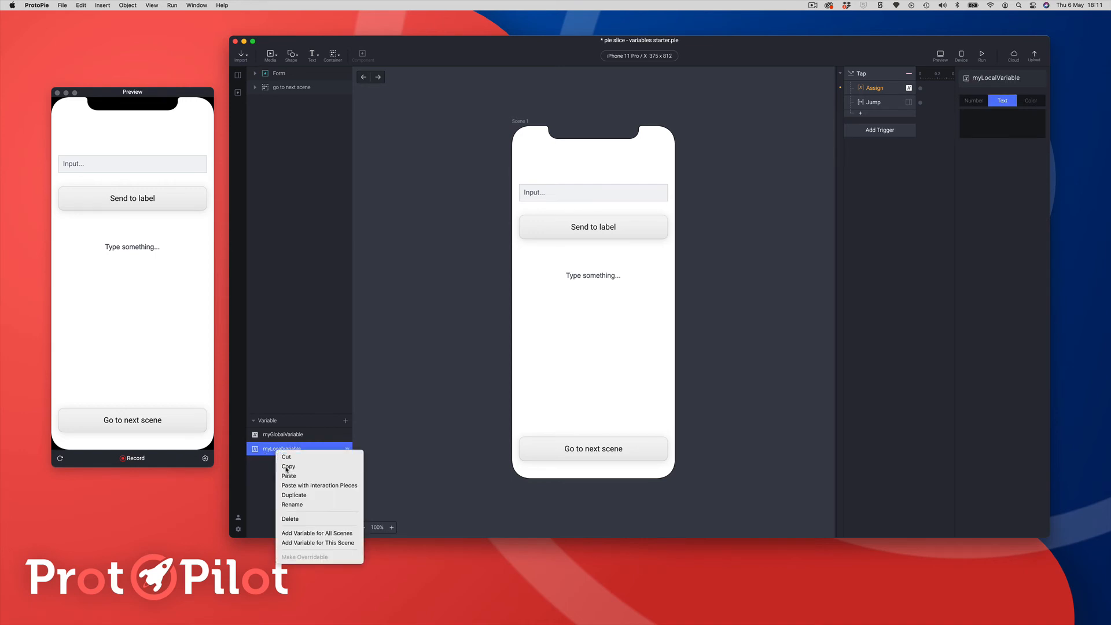
{"action": "left_click", "coordinate": [286, 470]}
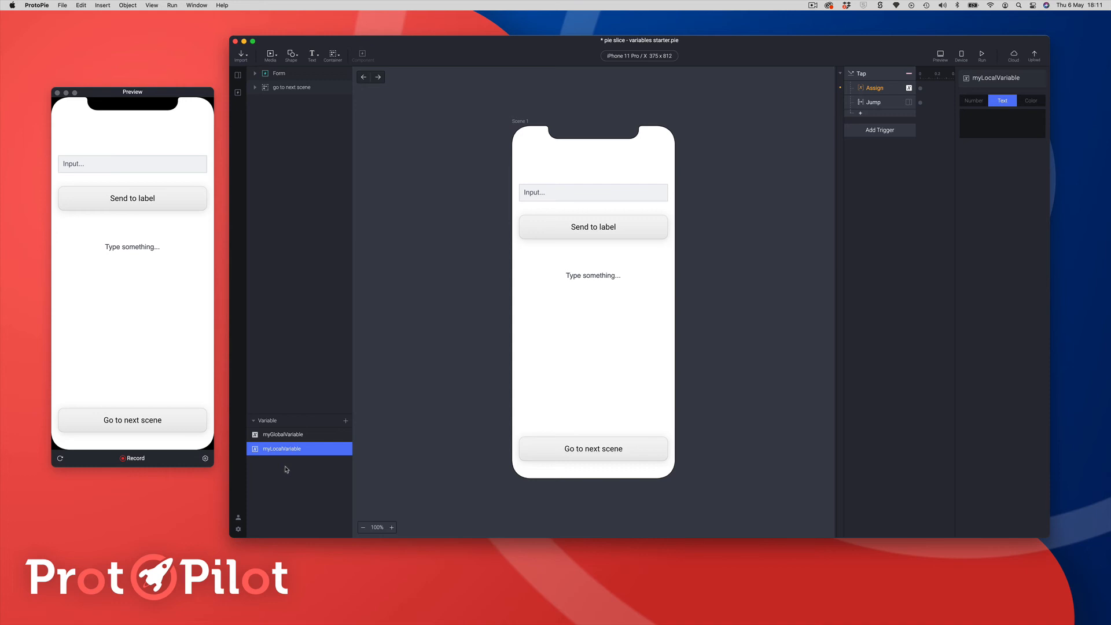
Open the main component of Form and paste myLocalVariable into its variables
{"action": "left_click", "coordinate": [269, 73]}
{"action": "right_click", "coordinate": [269, 74]}
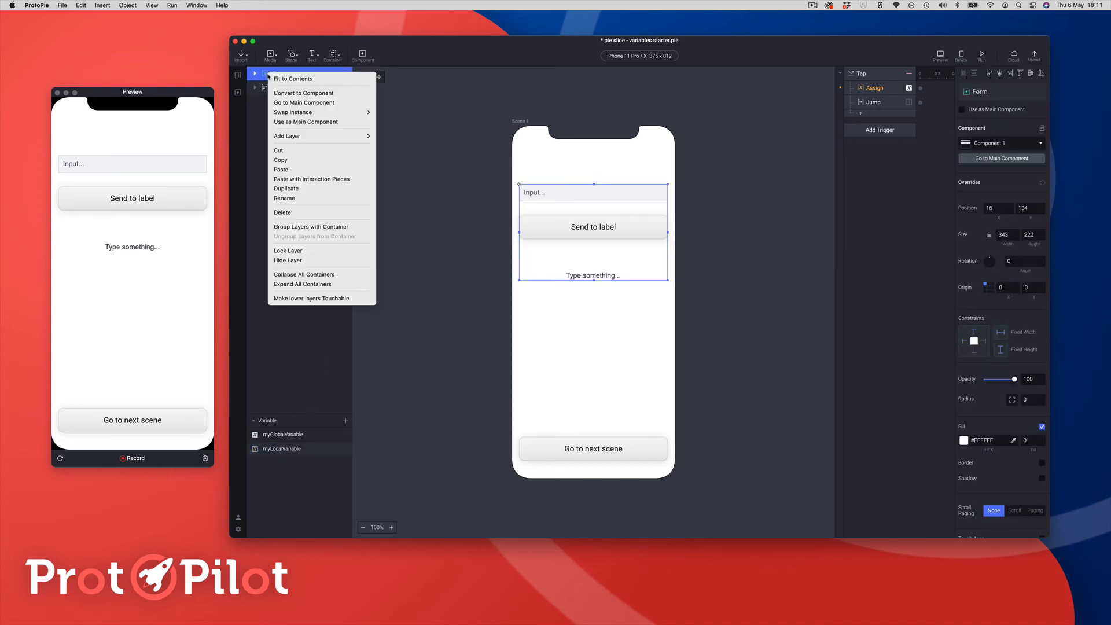
{"action": "left_click", "coordinate": [281, 103]}
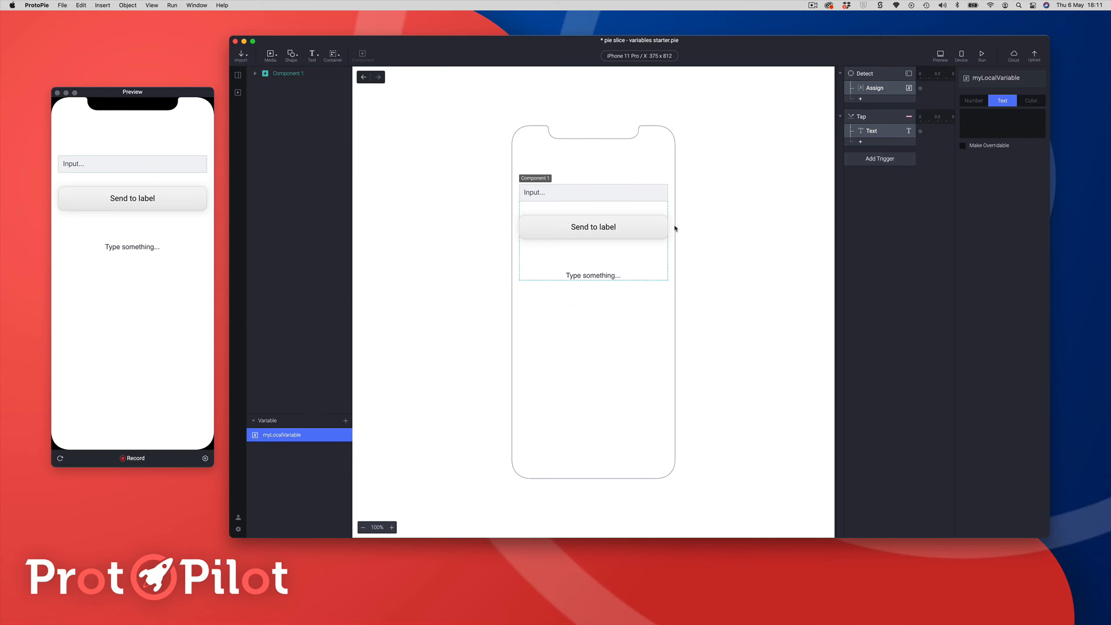
Check the Assign response's variable, return to Scene 1 and test sending "Luke" from the input to the label in the preview
{"action": "left_click", "coordinate": [884, 91]}
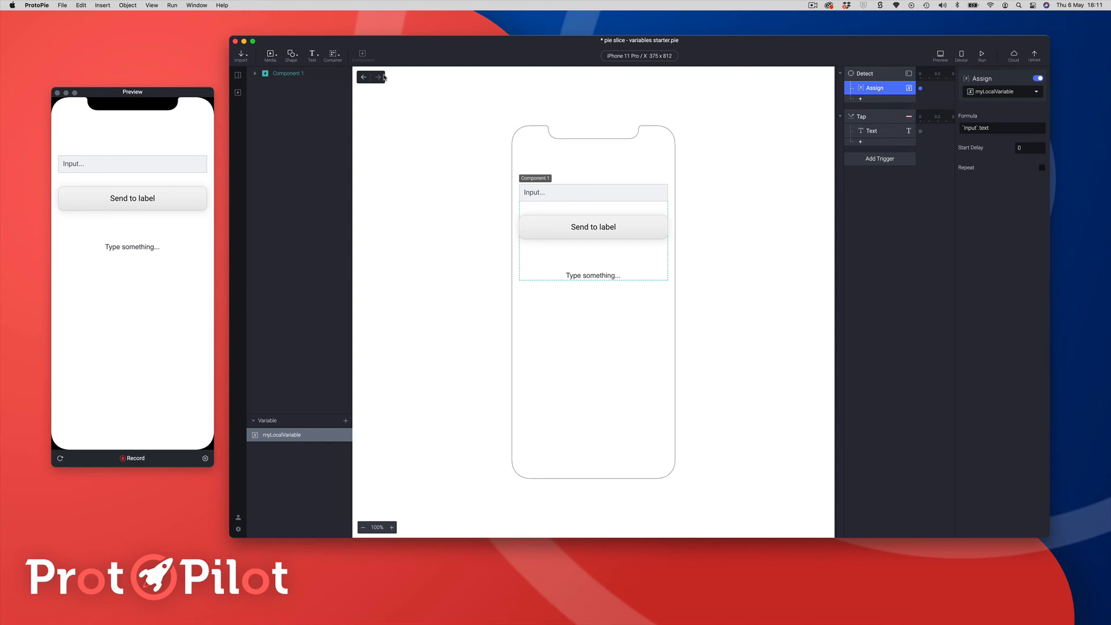
{"action": "left_click", "coordinate": [362, 78]}
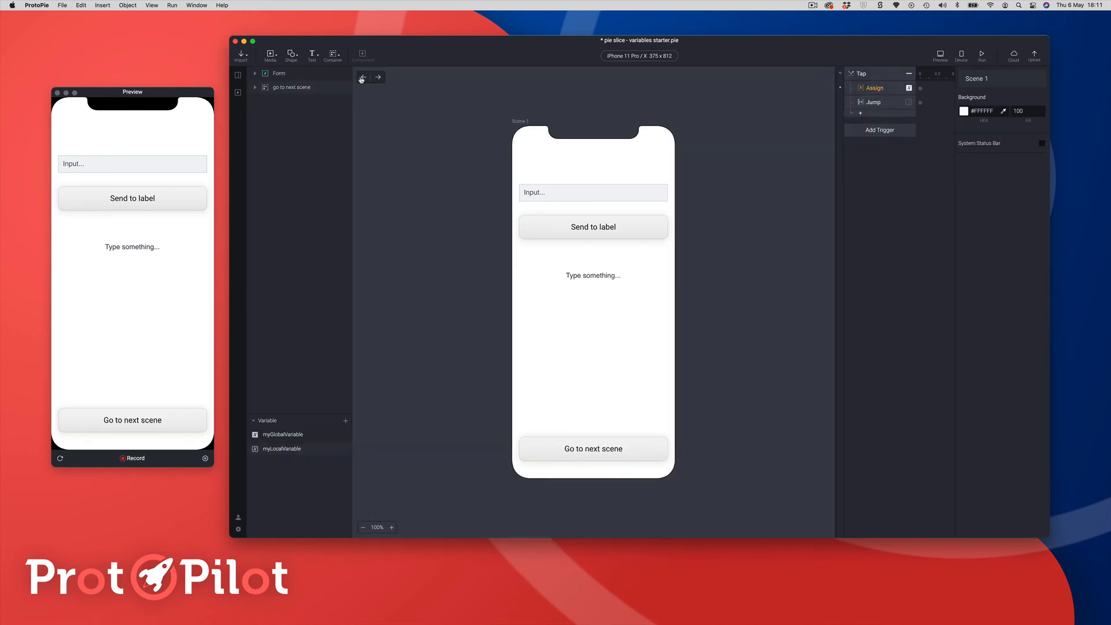
{"action": "left_click", "coordinate": [139, 169]}
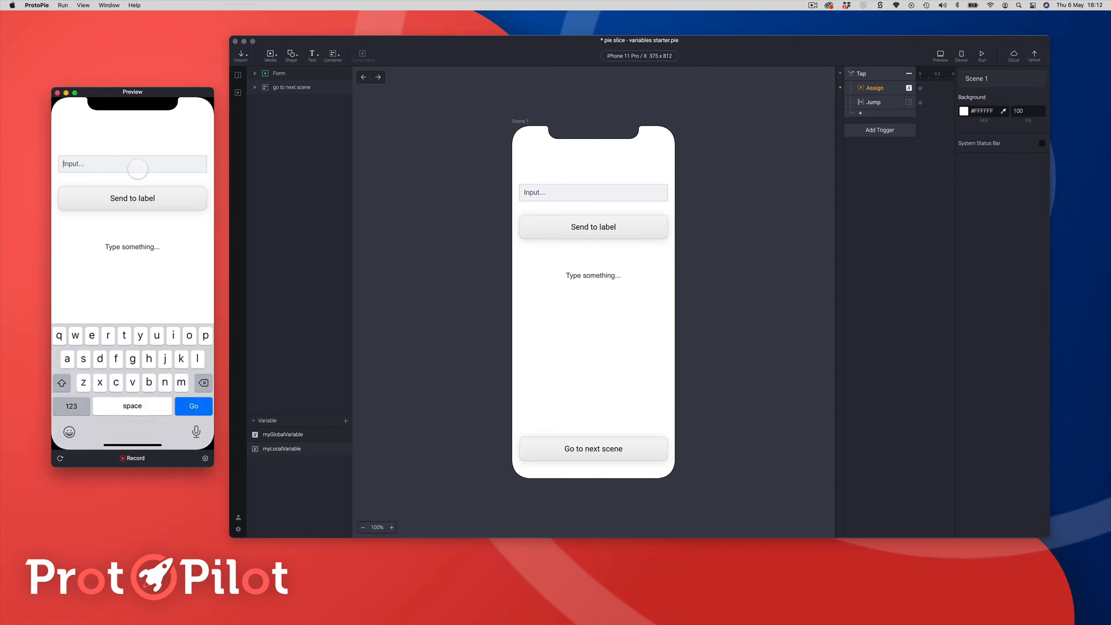
{"action": "type", "text": "Luke"}
{"action": "left_click", "coordinate": [128, 203]}
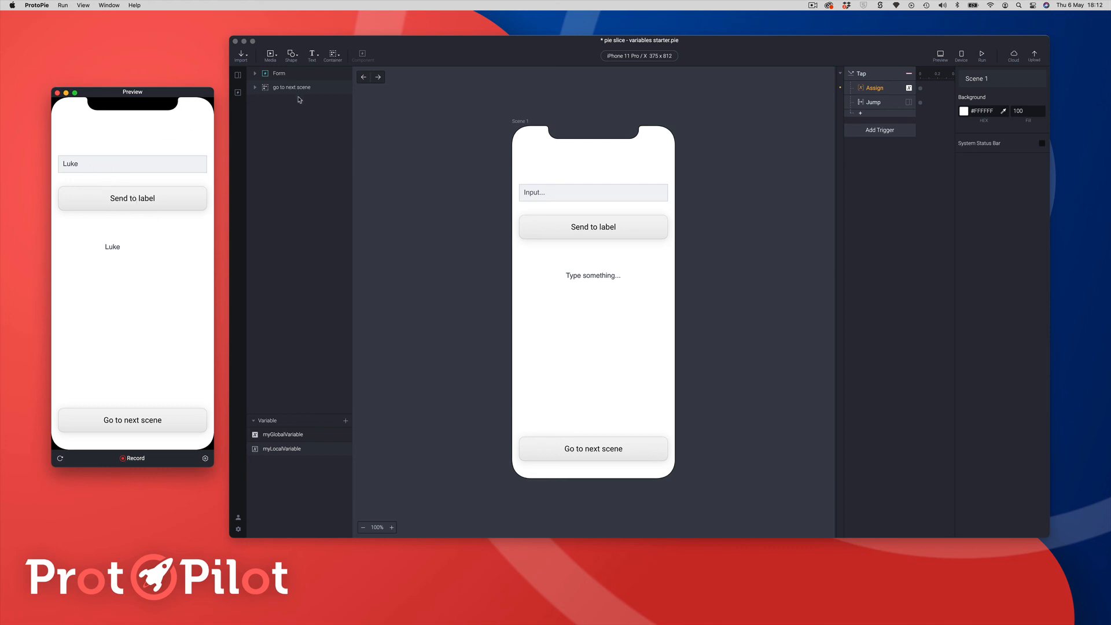
Open the main component of the Form layer from Scene 1
{"action": "left_click", "coordinate": [264, 77]}
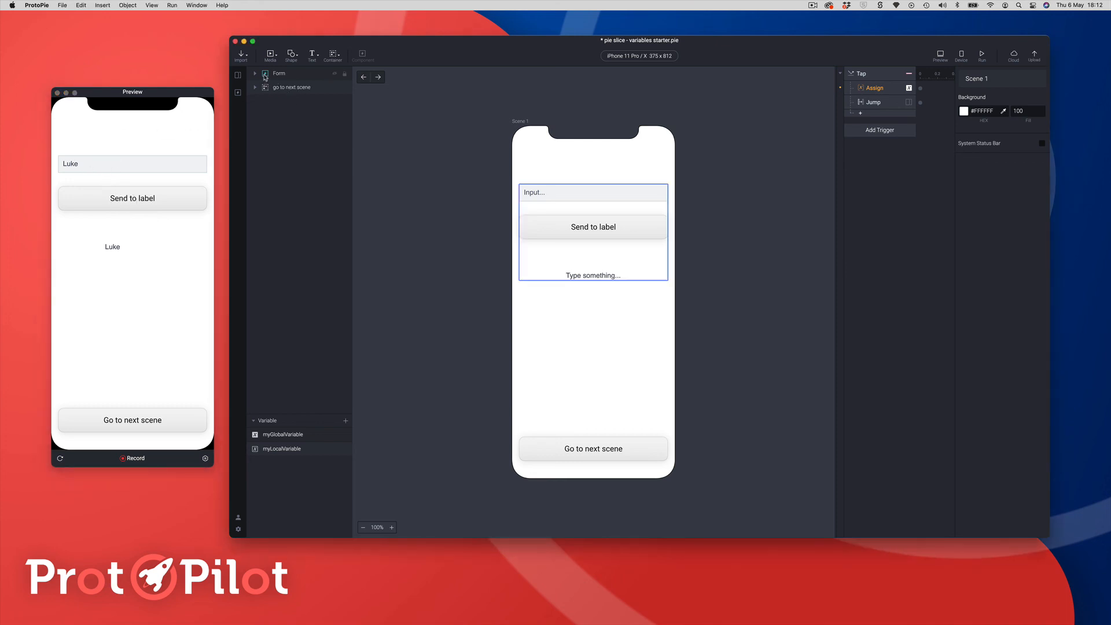
{"action": "left_click", "coordinate": [264, 77]}
{"action": "right_click", "coordinate": [264, 76]}
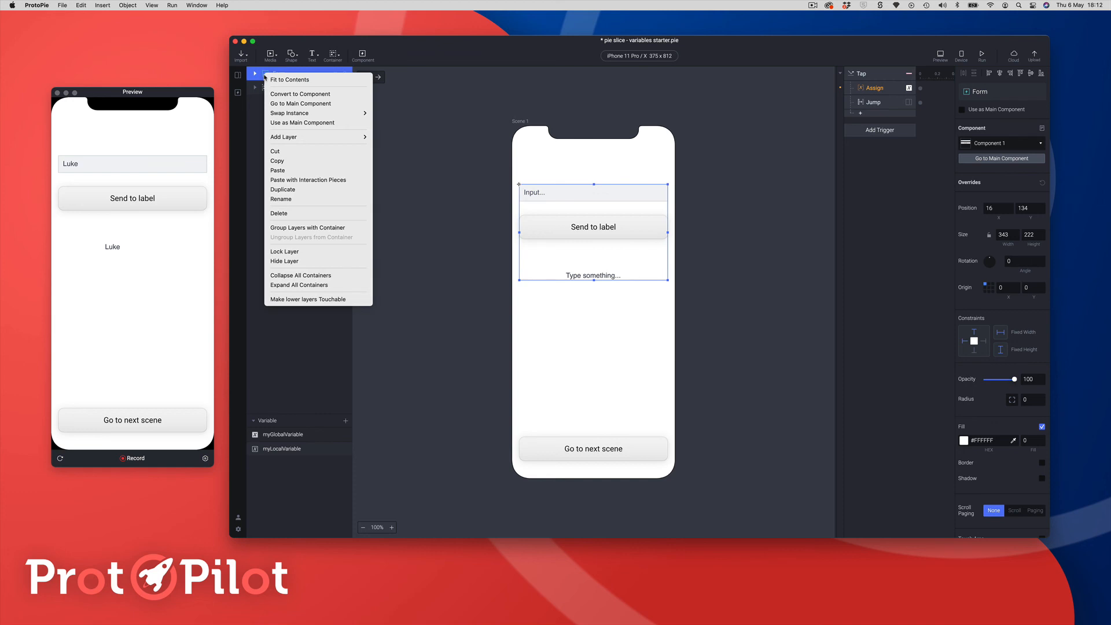
{"action": "left_click", "coordinate": [284, 104]}
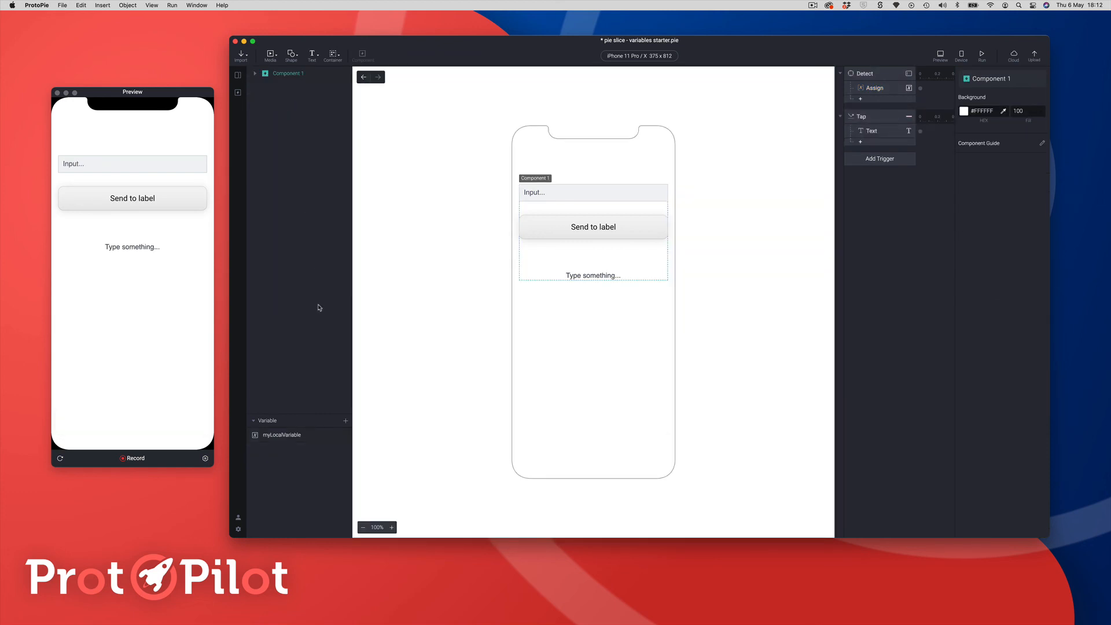
Rename the component's myLocalVariable variable to myVariable
{"action": "left_click", "coordinate": [276, 437]}
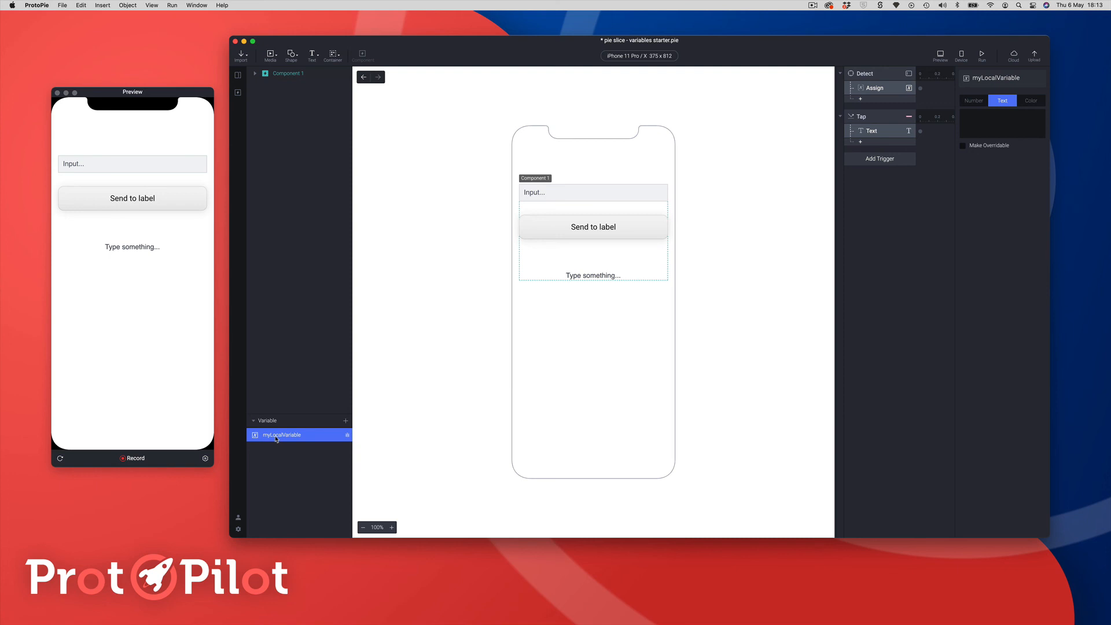
{"action": "double_click", "coordinate": [276, 438]}
{"action": "left_click", "coordinate": [283, 435]}
{"action": "key", "text": "BackSpace"}
{"action": "key", "text": "BackSpace"}
{"action": "key", "text": "BackSpace"}
{"action": "key", "text": "BackSpace"}
{"action": "key", "text": "BackSpace"}
{"action": "key", "text": "Return"}
Set the Assign response under the Detect trigger to target myVariable
{"action": "left_click", "coordinate": [875, 88]}
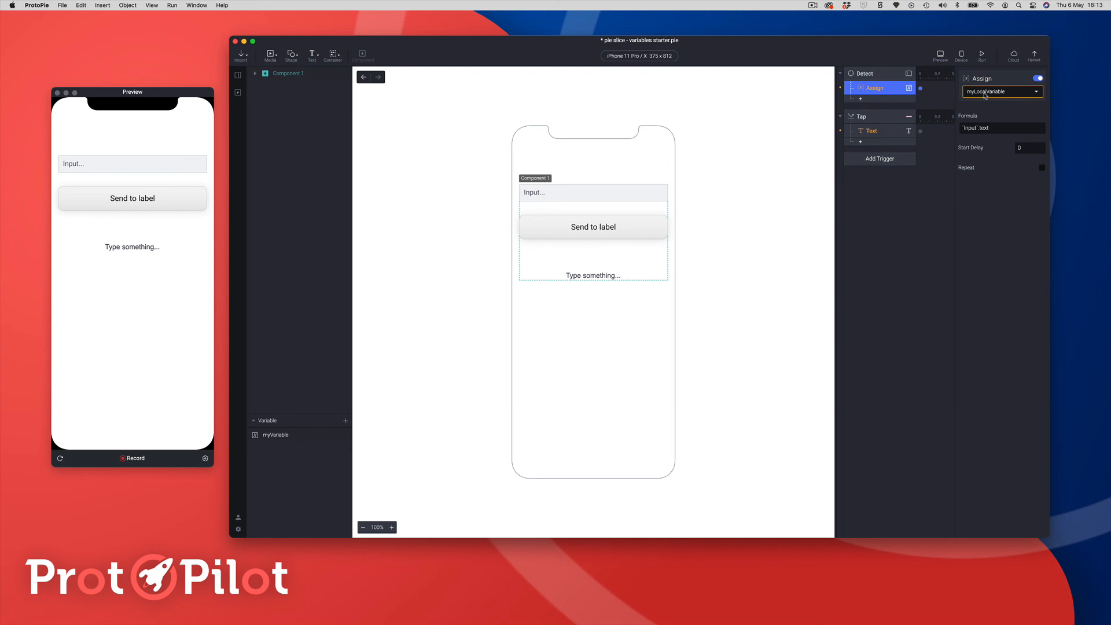
{"action": "left_click", "coordinate": [1008, 93]}
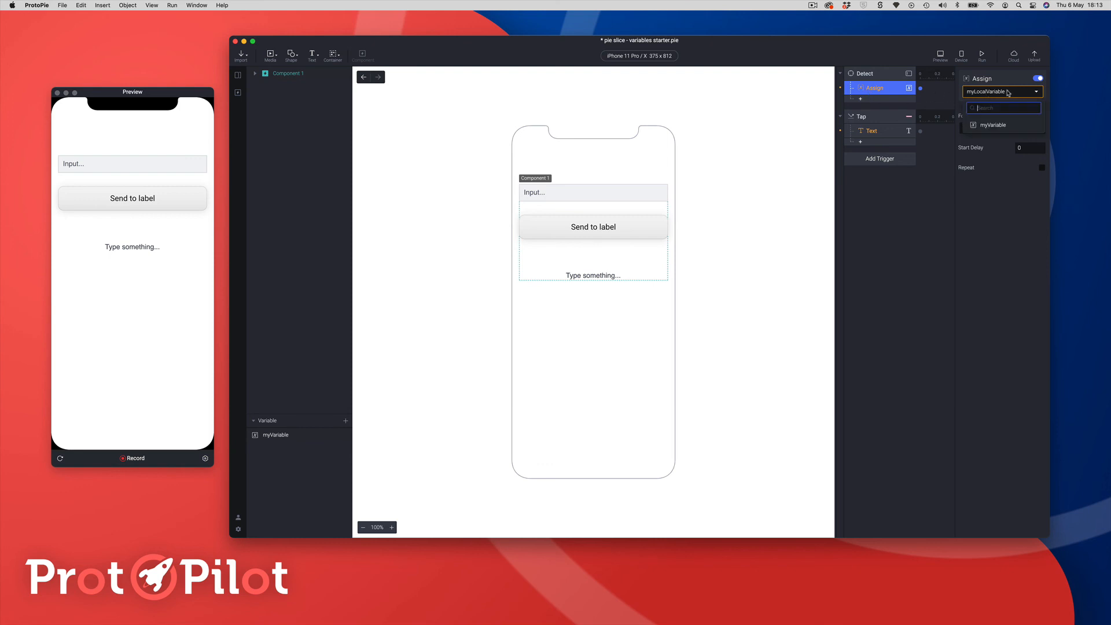
{"action": "left_click", "coordinate": [996, 125]}
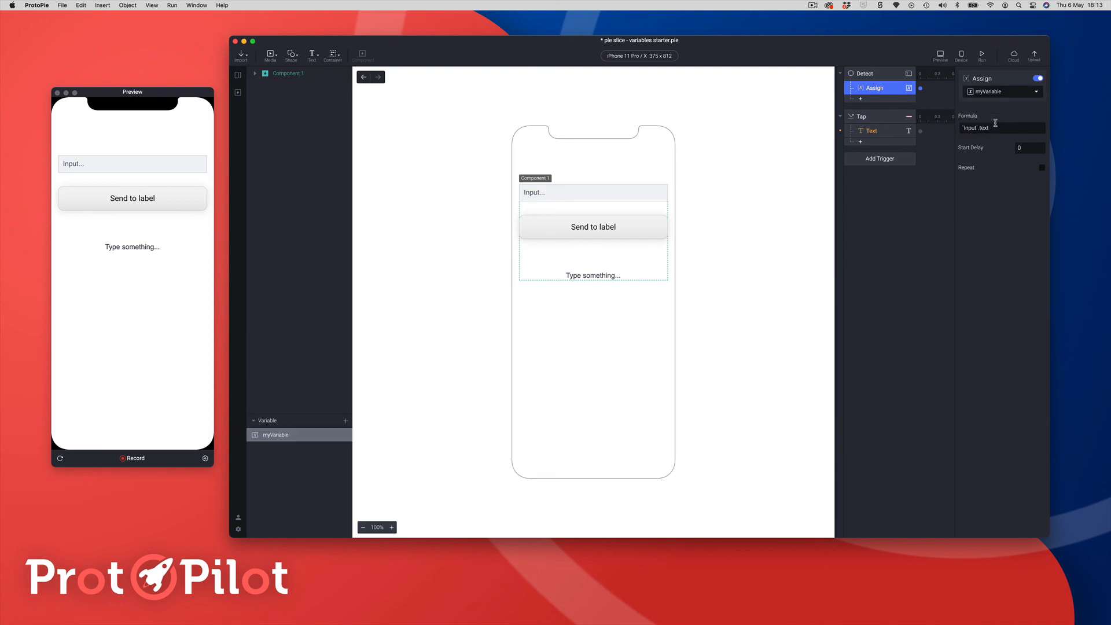
Replace the content formula of the Text response under the Tap trigger with the myVariable variable
{"action": "left_click", "coordinate": [874, 132]}
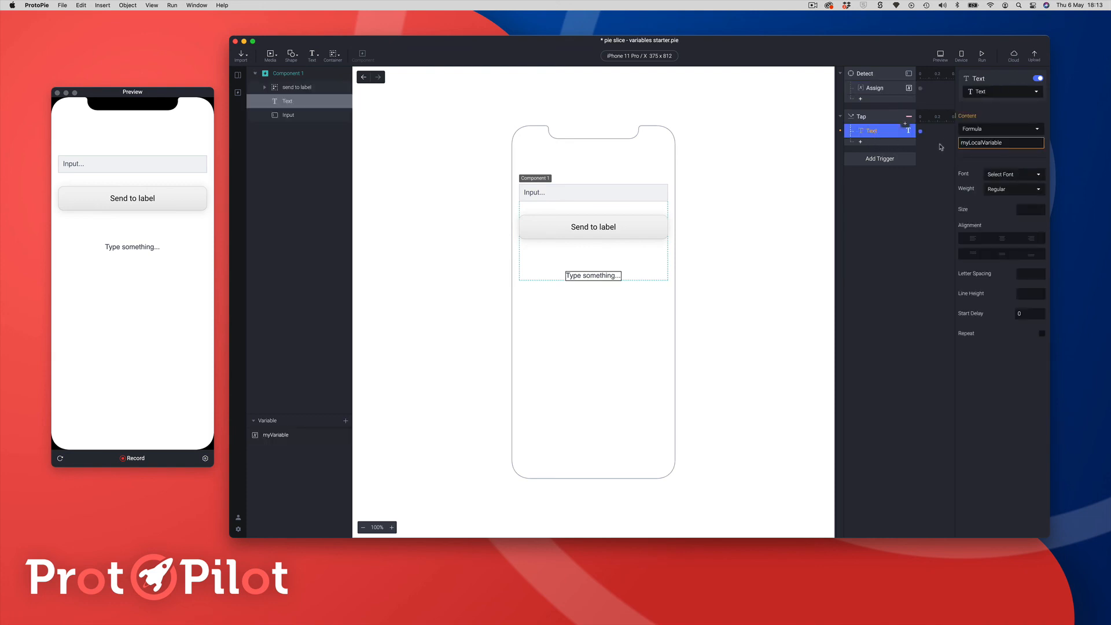
{"action": "left_click", "coordinate": [1040, 143]}
{"action": "left_click_drag", "start_coordinate": [927, 142], "coordinate": [849, 144]}
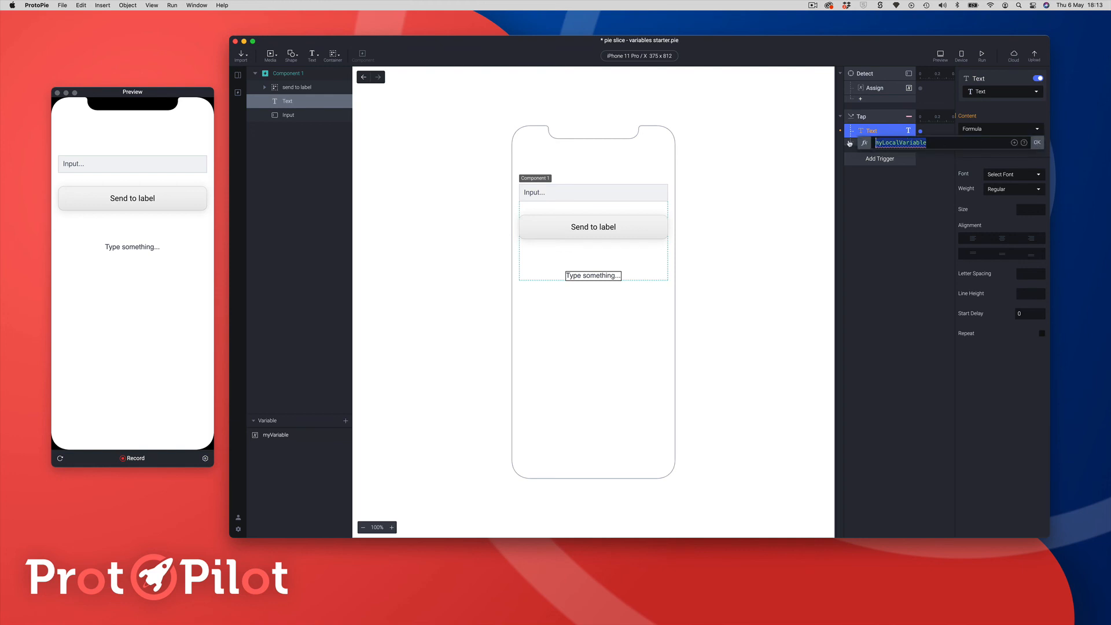
{"action": "key", "text": "BackSpace"}
{"action": "left_click", "coordinate": [1014, 143]}
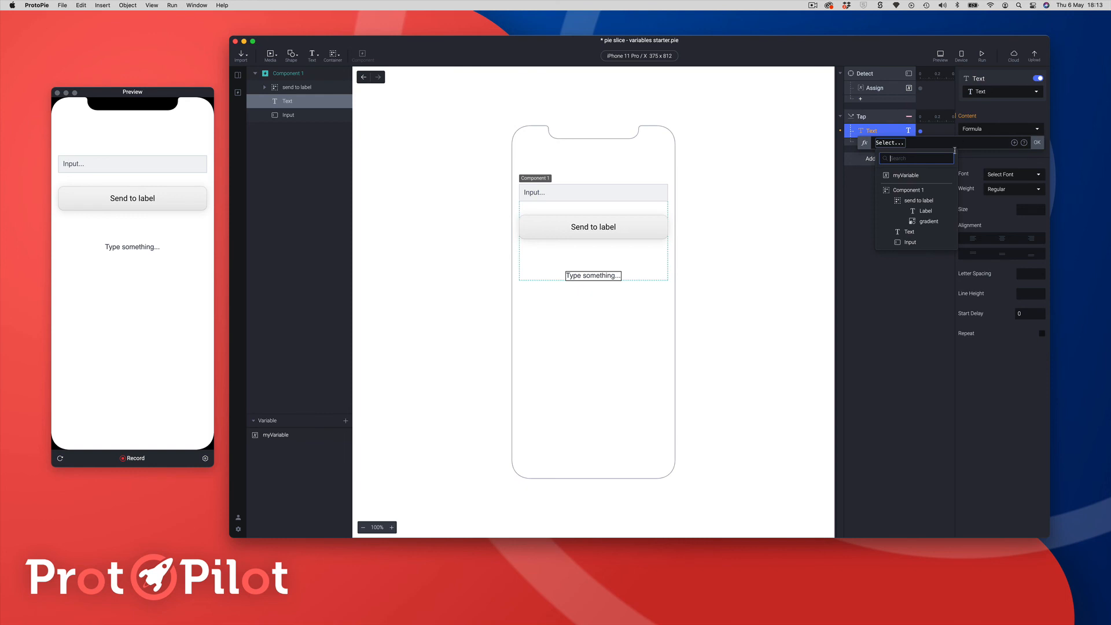
{"action": "left_click", "coordinate": [920, 176]}
{"action": "left_click", "coordinate": [1037, 143]}
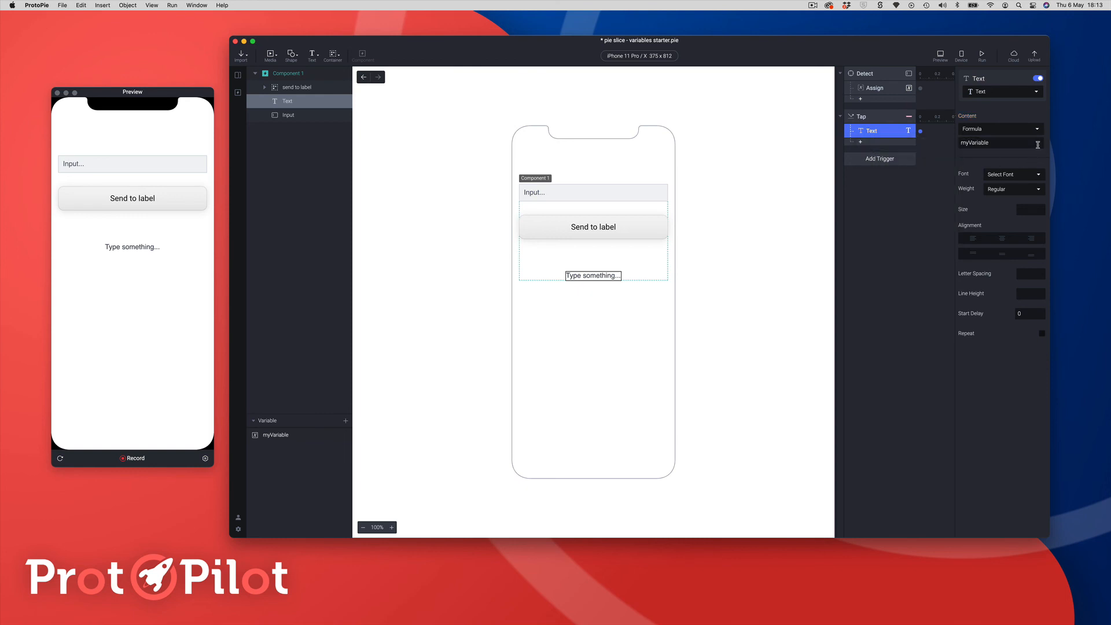